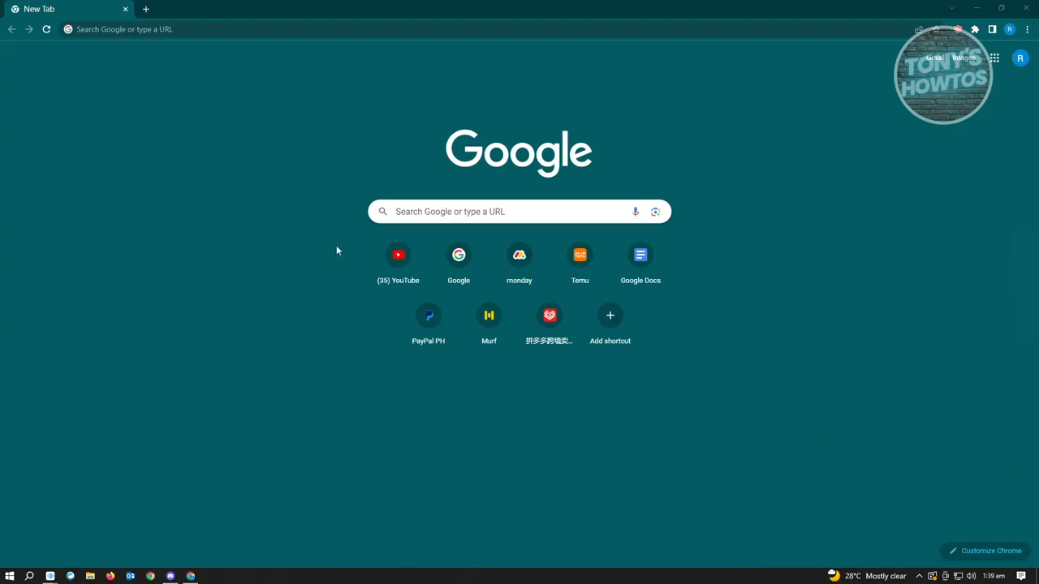
Open the Google Forms home page at forms.google.com
click(173, 28)
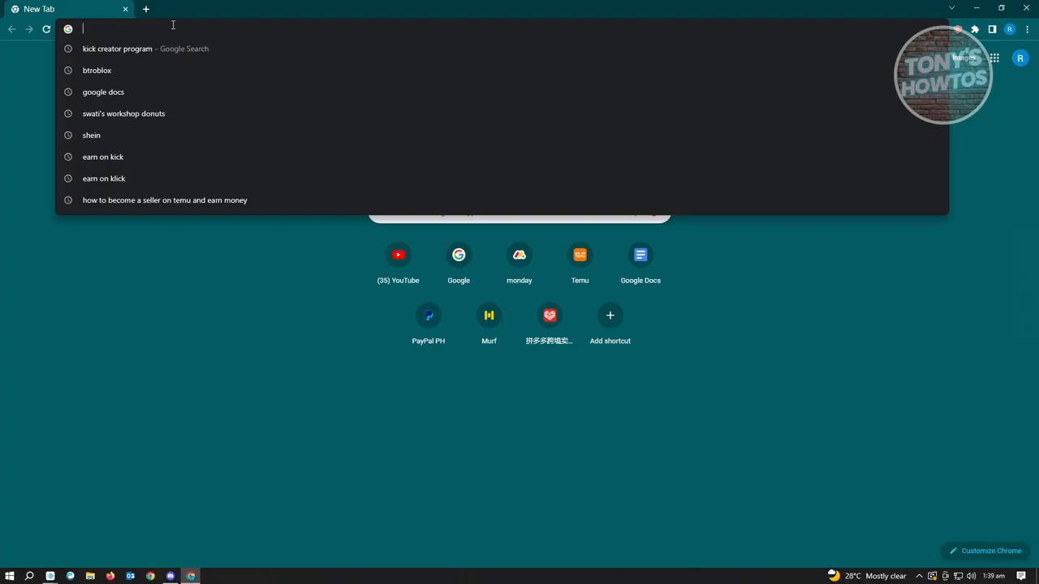
text(forms.google.com)
key(Return)
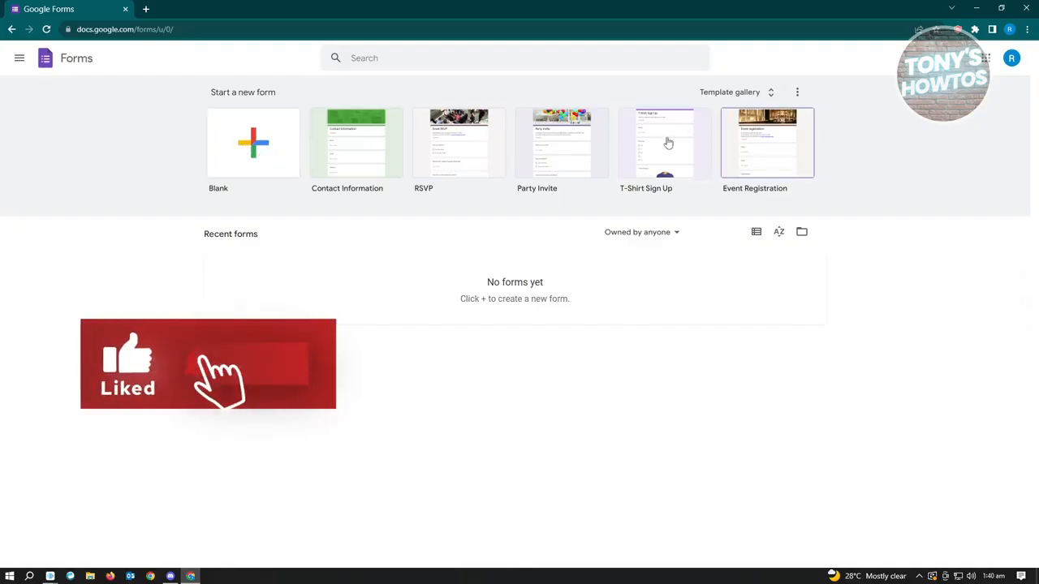
Browse the full template gallery and create a new blank form from it
click(771, 91)
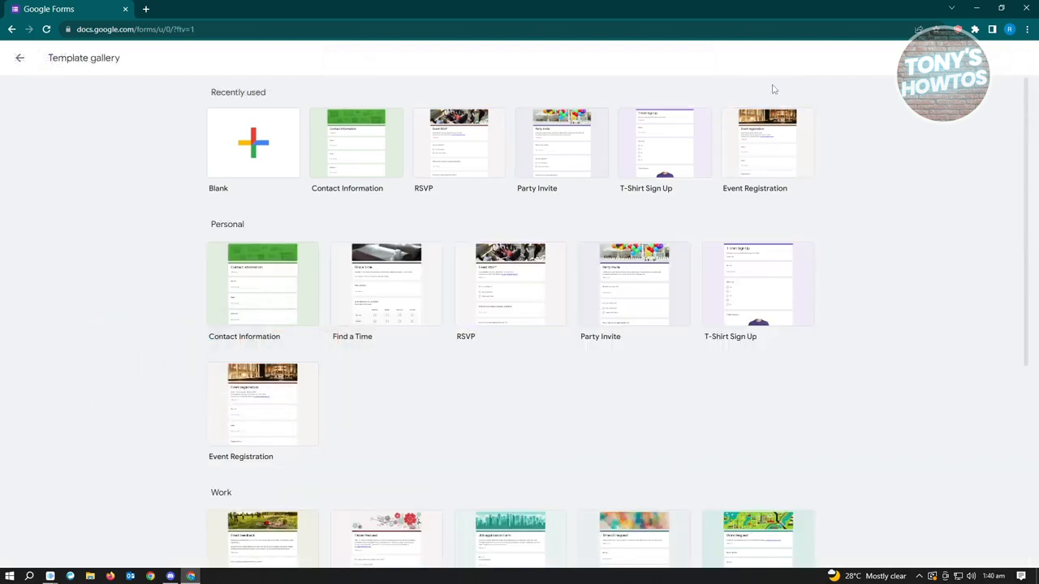
scroll(738, 232, down, 4)
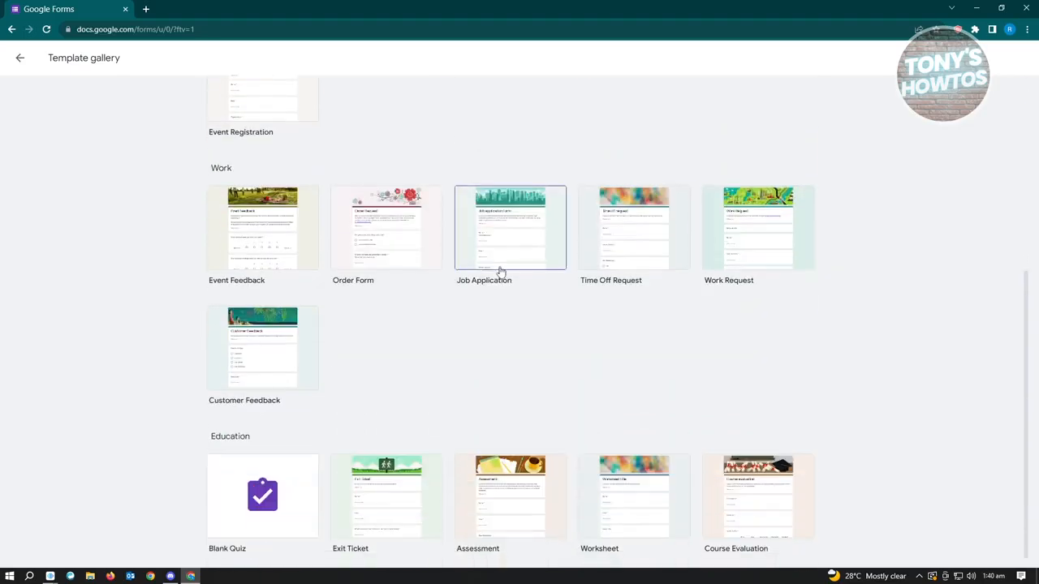
scroll(482, 276, down, 1)
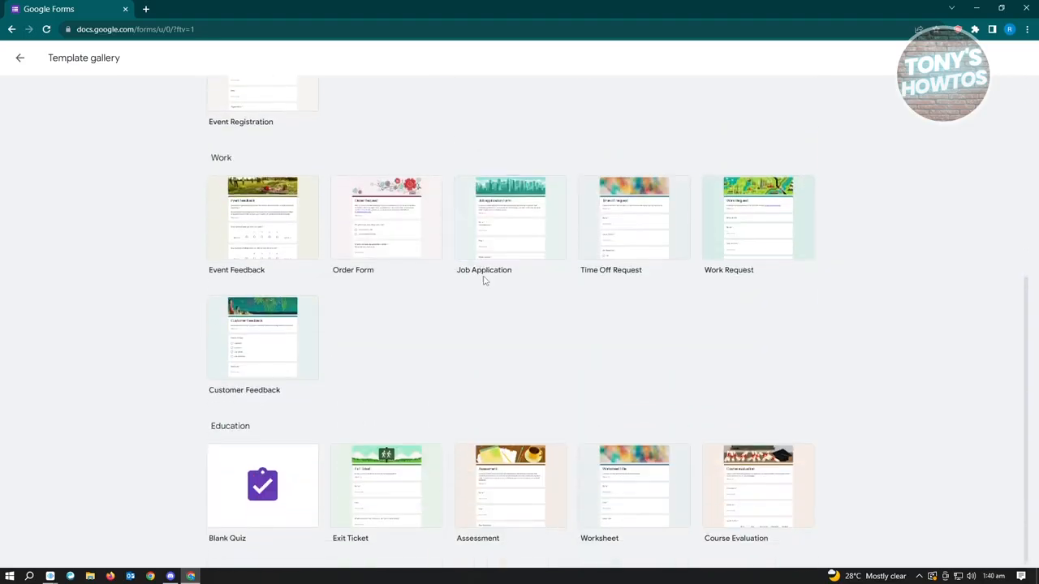
scroll(505, 313, up, 5)
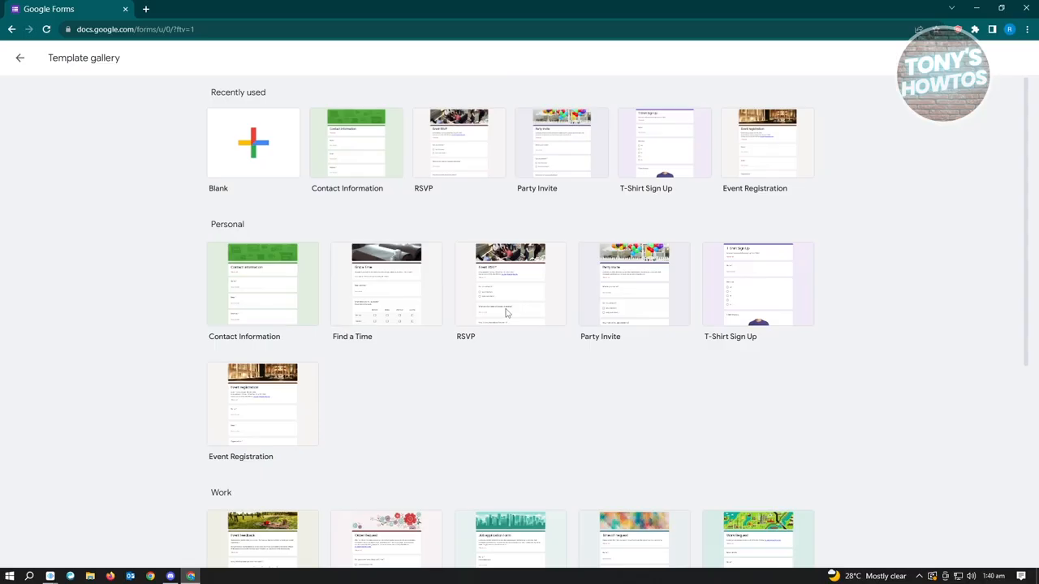
click(272, 166)
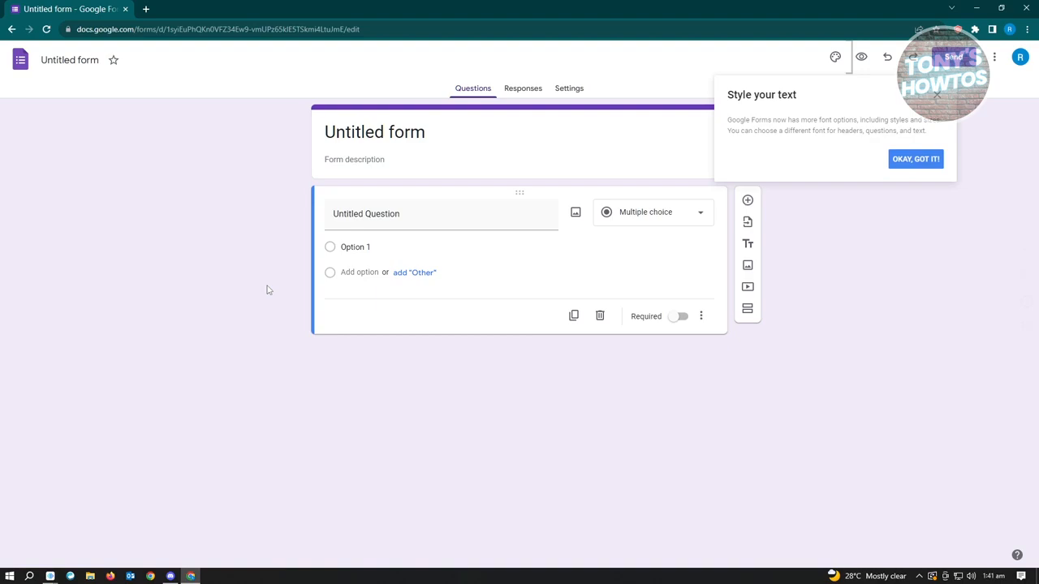
Make the untitled question a Short answer question with the text "How are you?"
click(670, 224)
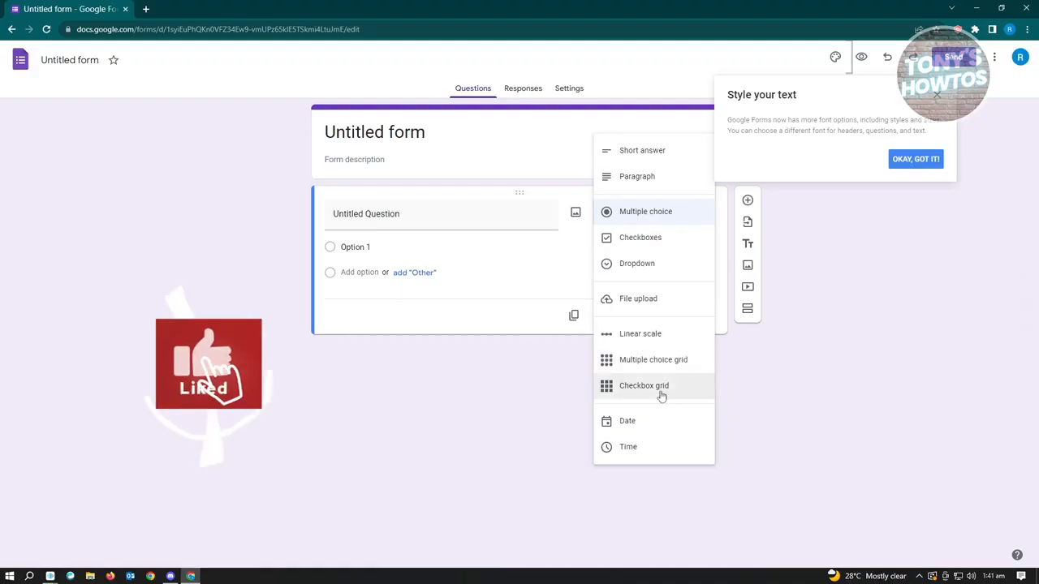
click(665, 154)
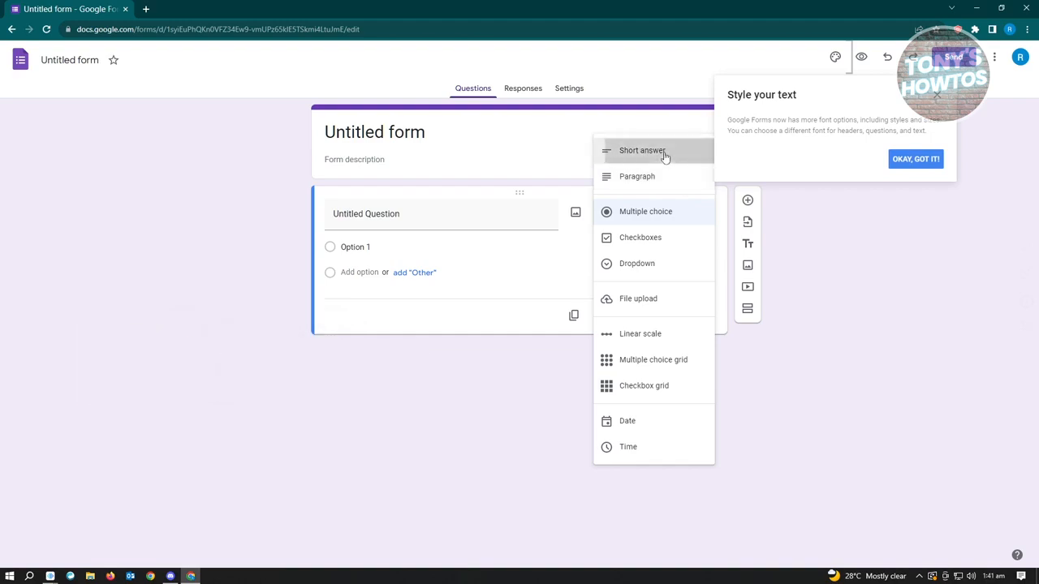
click(420, 213)
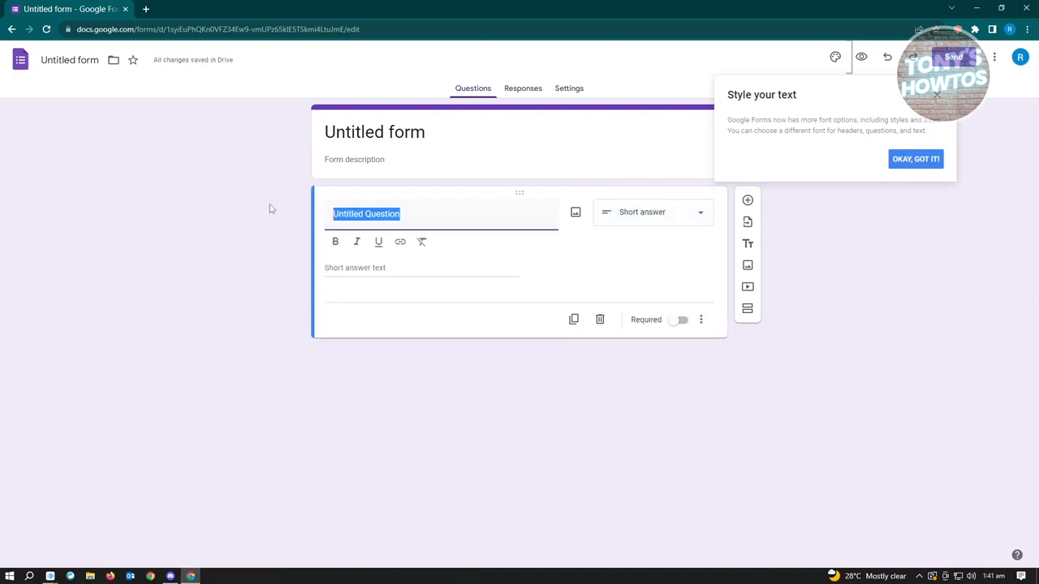
text(How are)
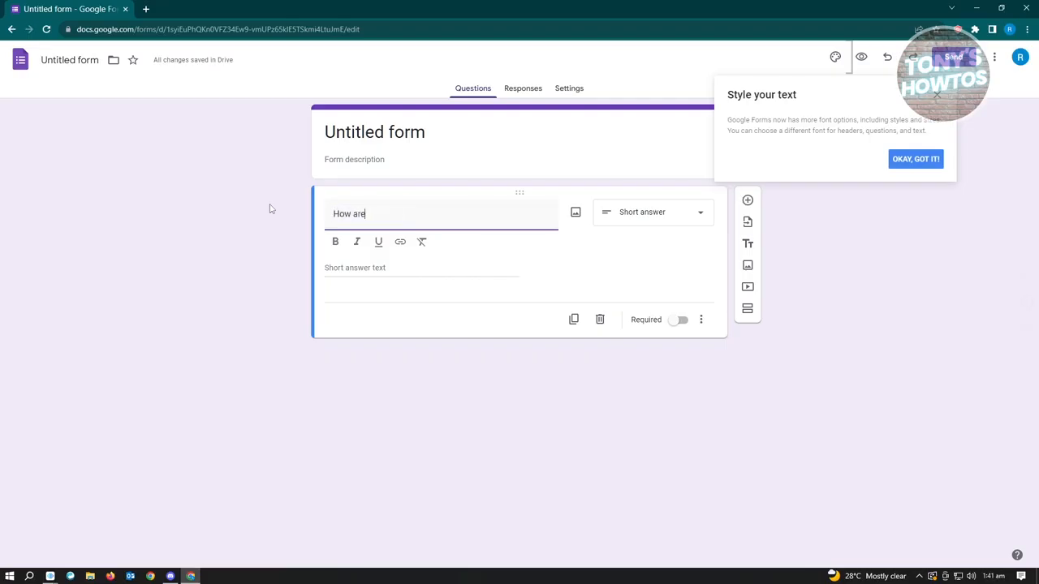
text( you?)
click(592, 256)
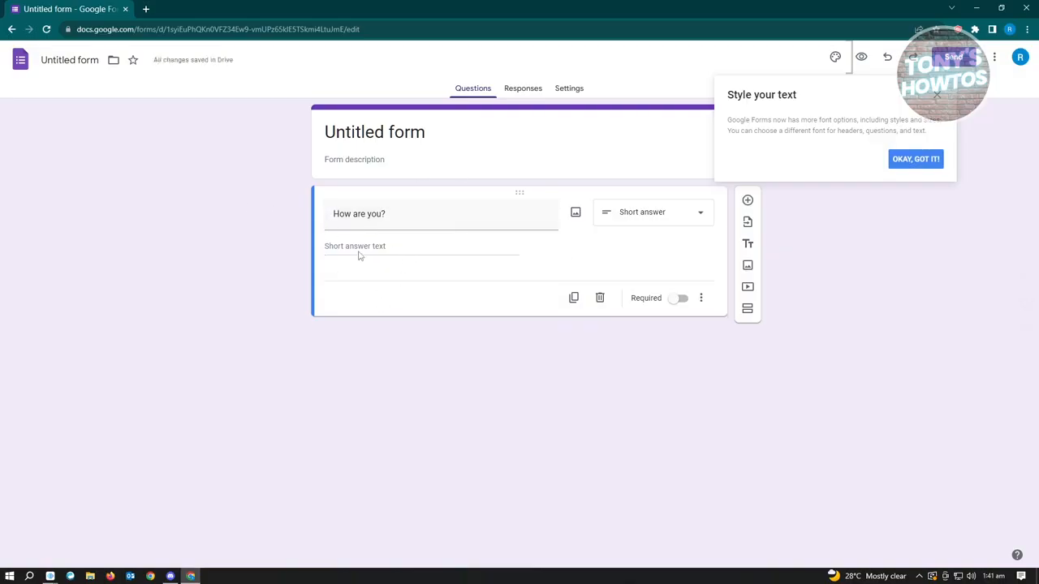
Try the Paragraph type for the "How are you?" question and switch it to Checkboxes
click(705, 215)
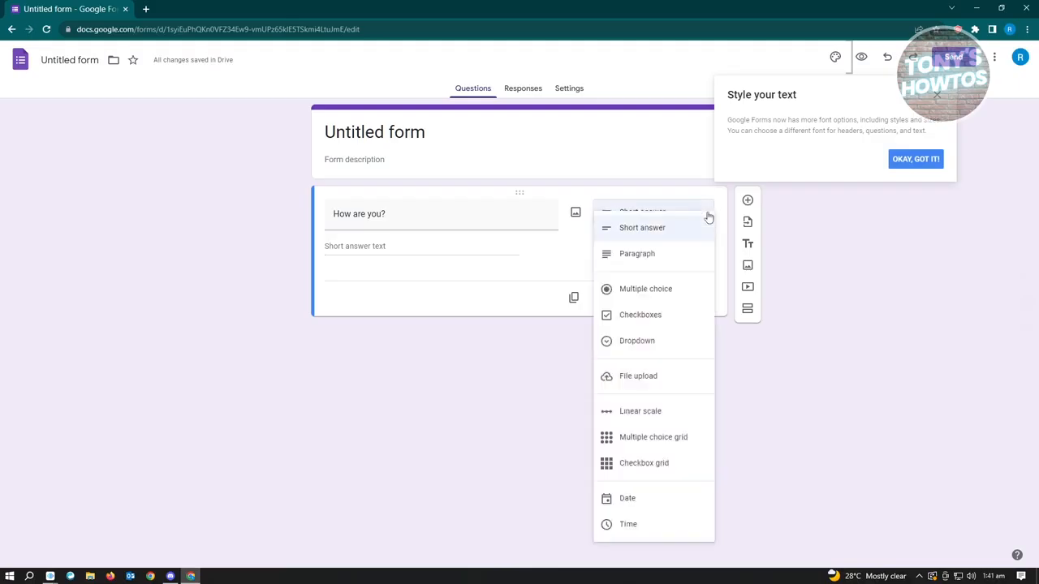
click(652, 255)
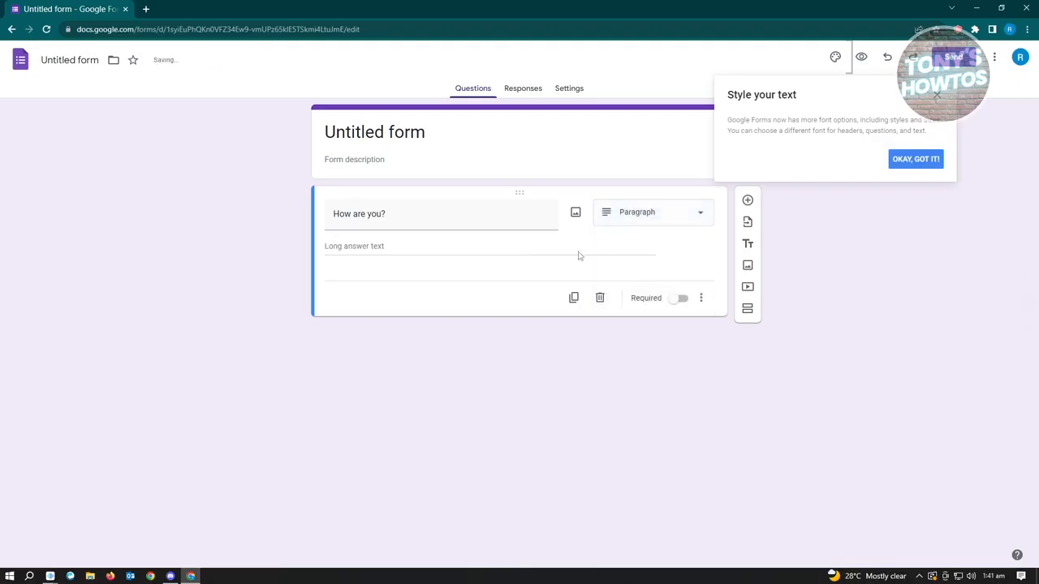
click(686, 217)
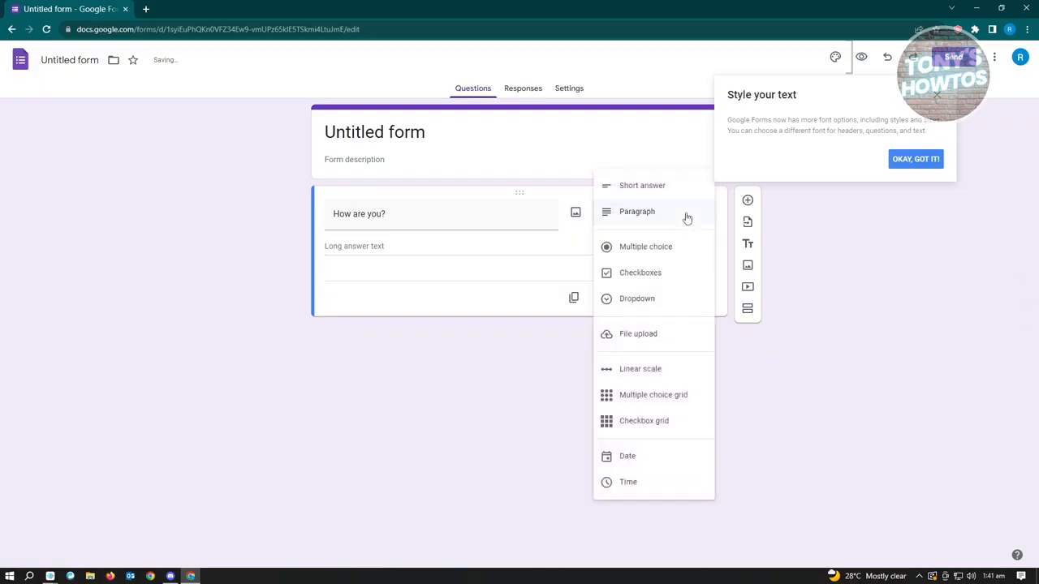
click(646, 279)
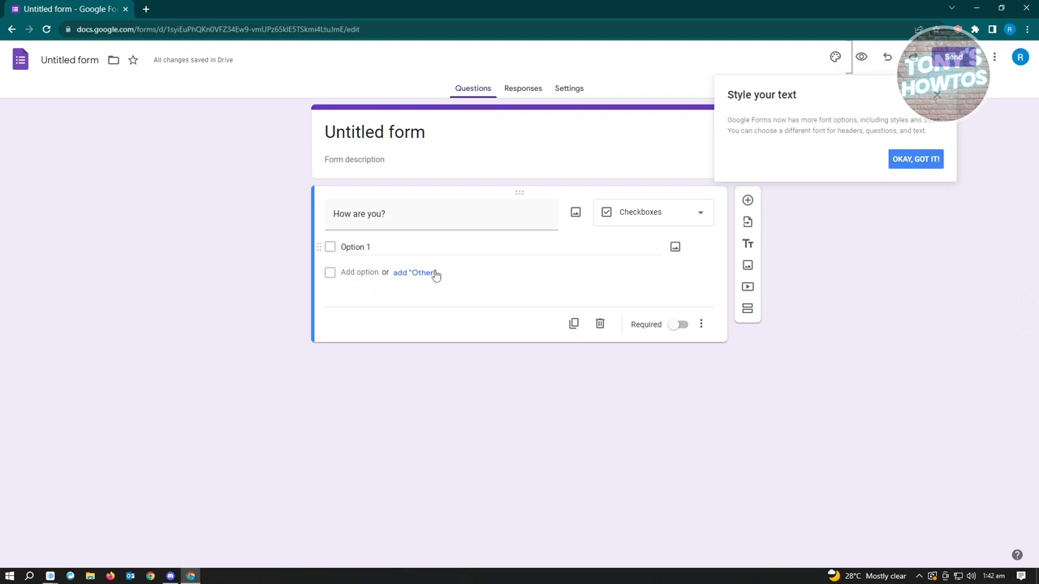
Add an "Other" choice and a second option, "Option 2", to the checkbox question
click(418, 275)
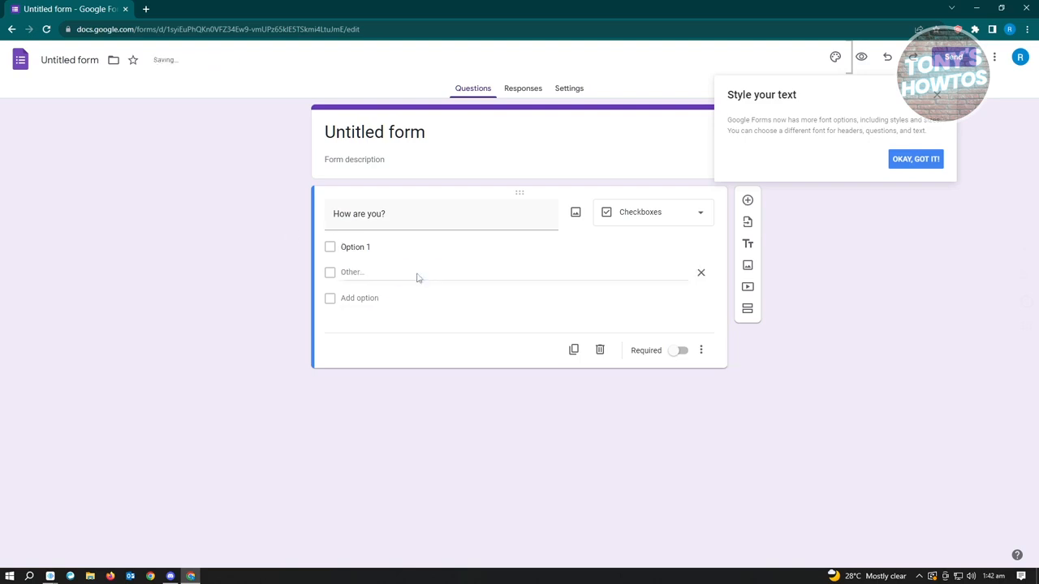
click(362, 298)
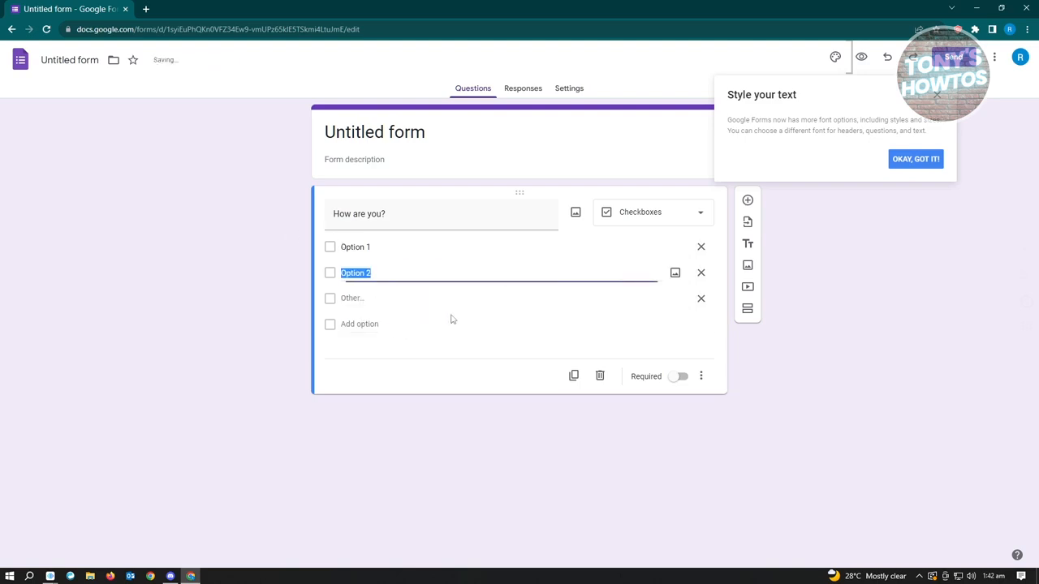
click(362, 302)
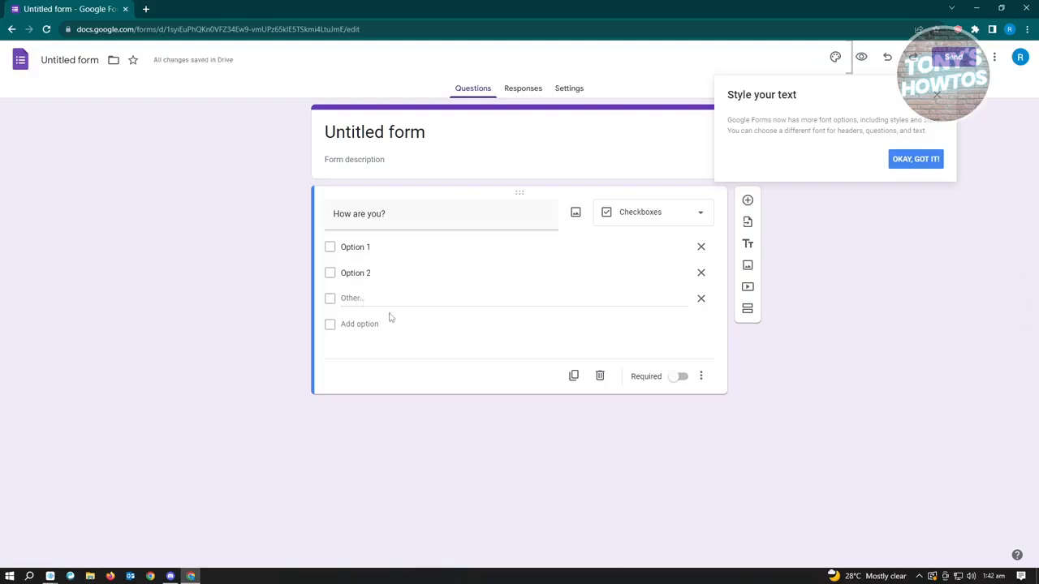
click(402, 248)
click(367, 276)
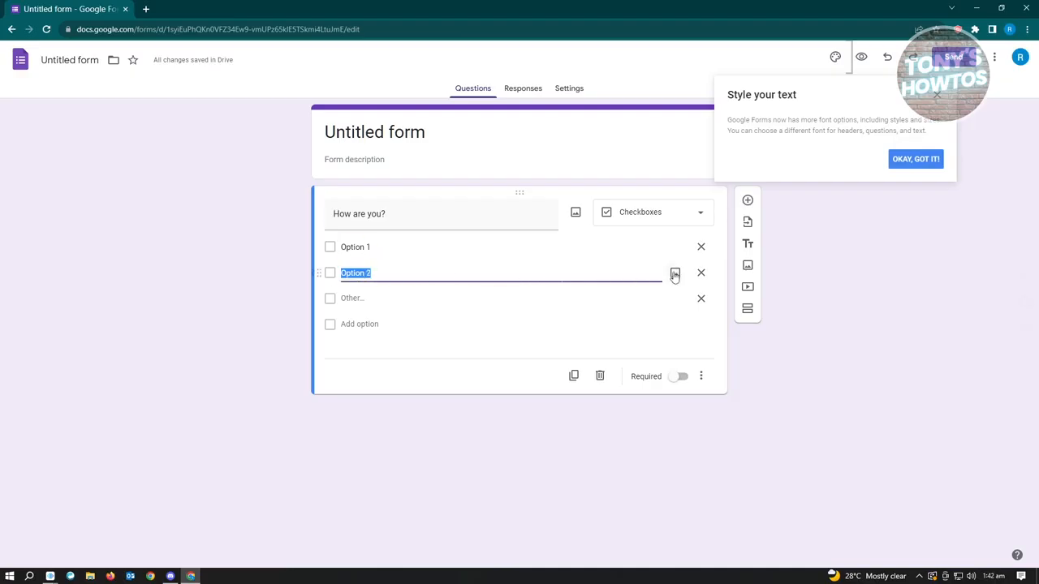
click(444, 270)
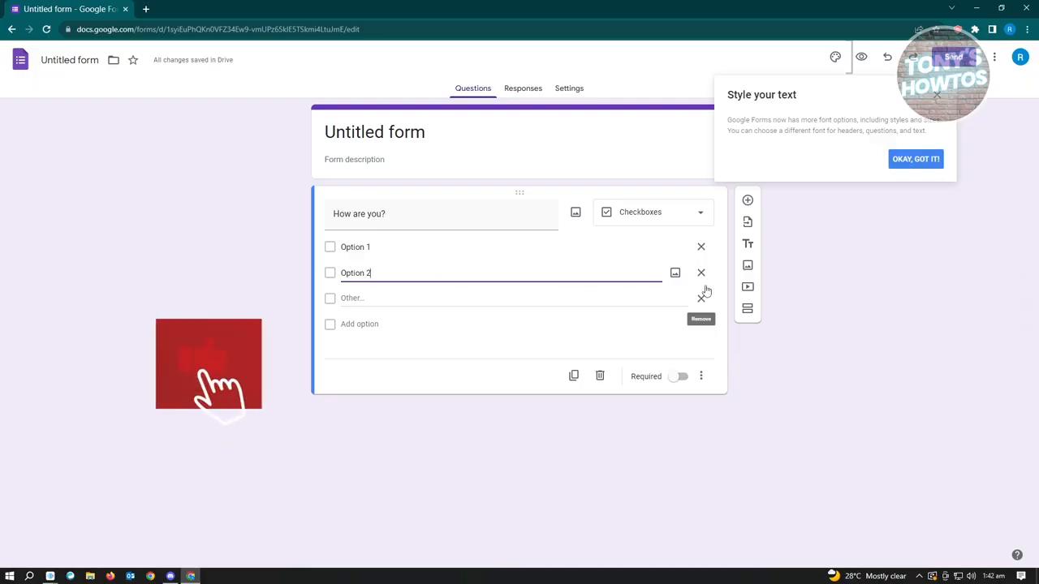
Examine the image sources available for Option 2, including webcam, URL, Photos and Google Images, and close the image dialog without inserting anything
click(674, 274)
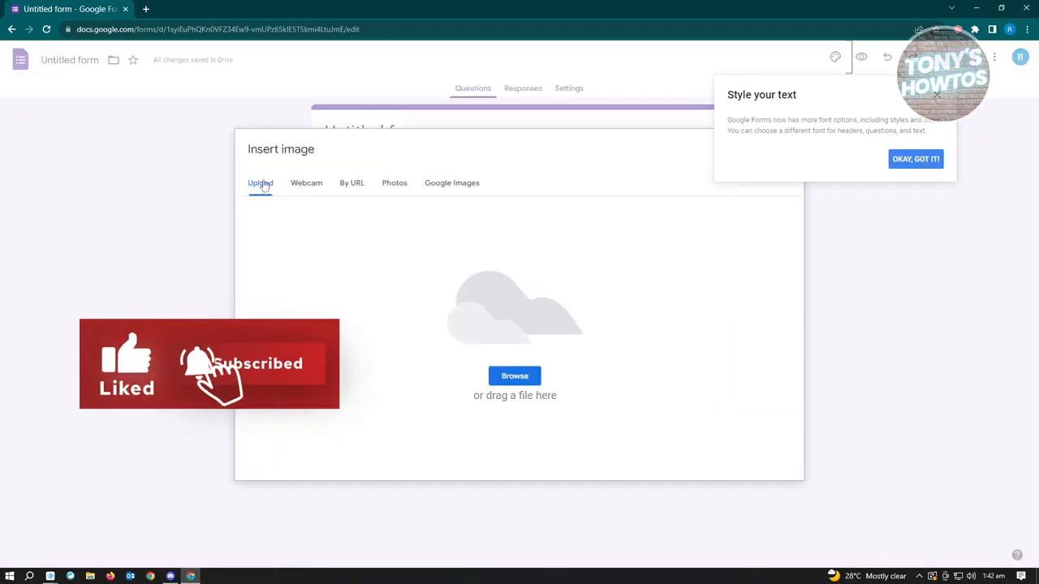
click(312, 193)
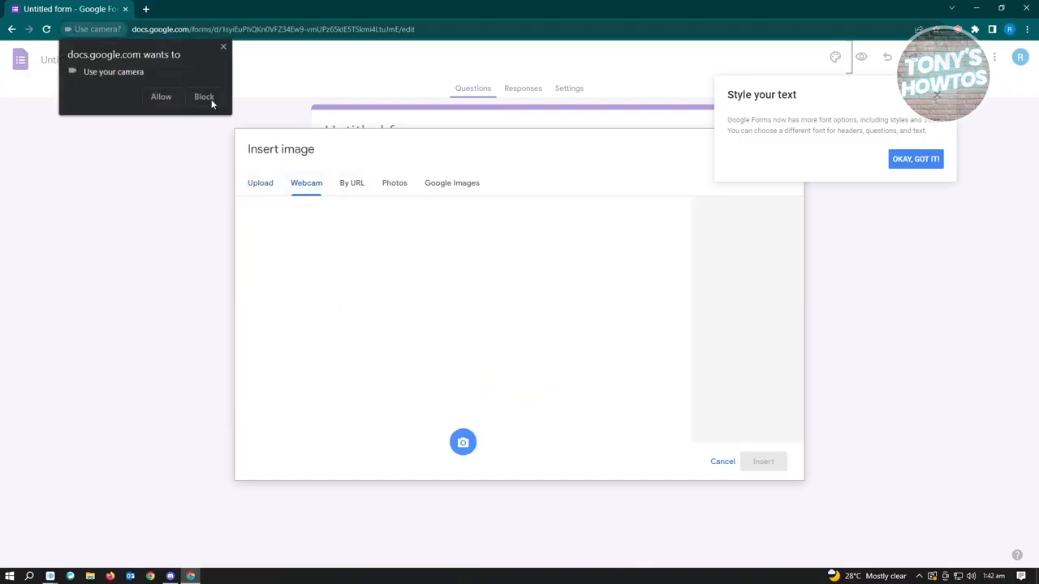
click(224, 48)
click(364, 188)
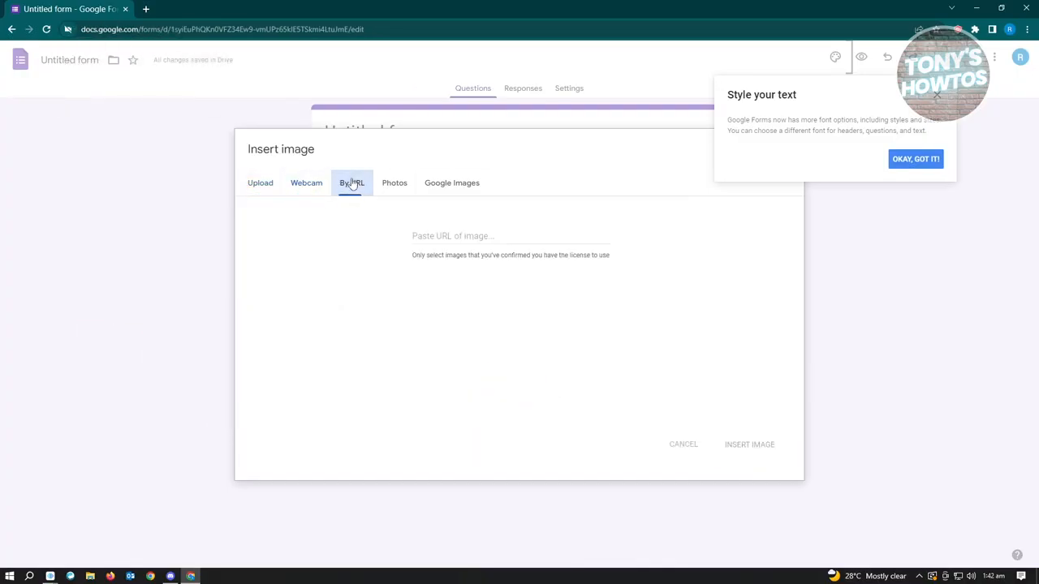
click(402, 187)
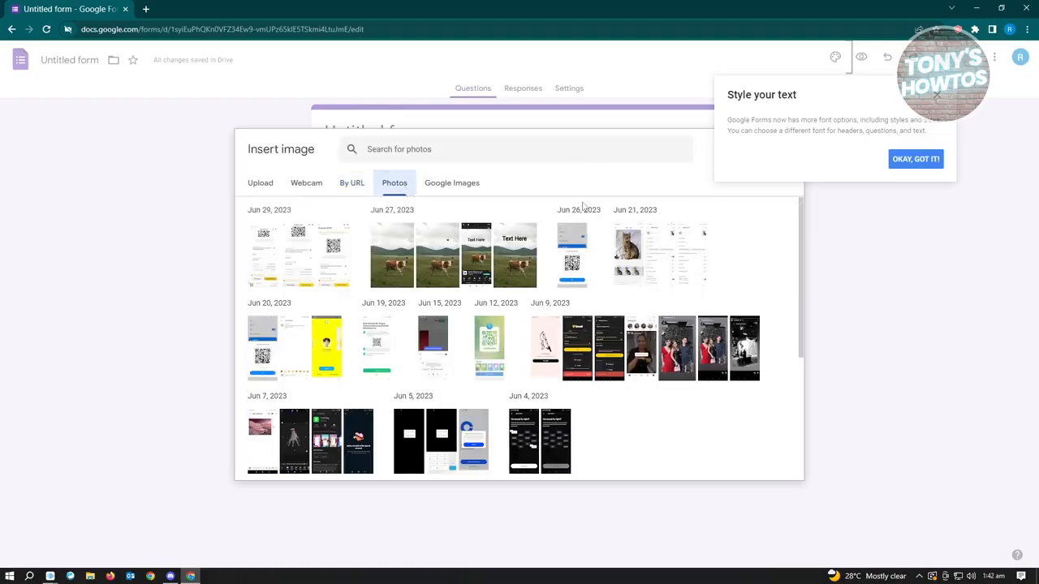
click(445, 185)
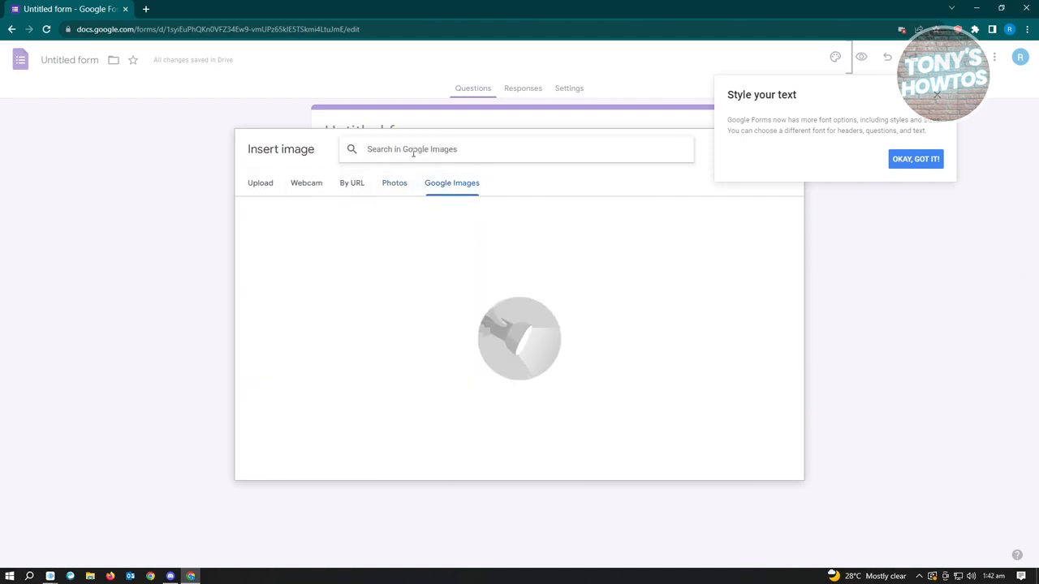
click(264, 185)
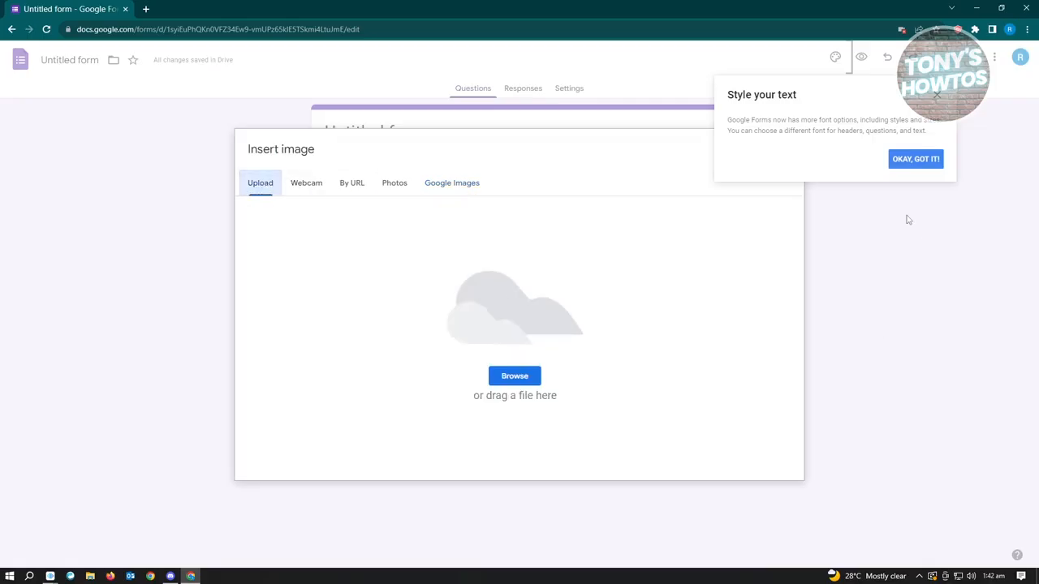
click(939, 97)
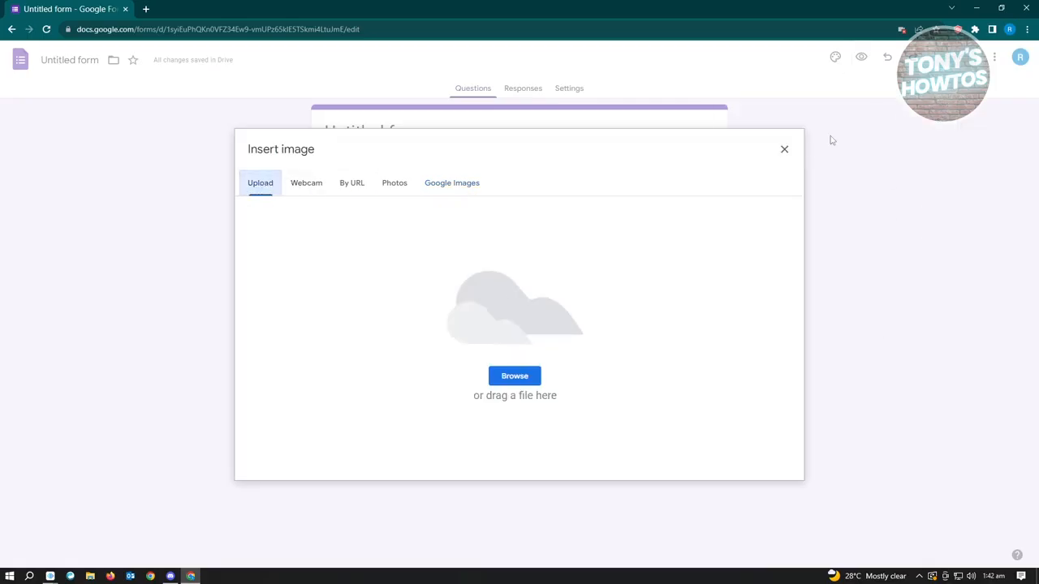
click(784, 150)
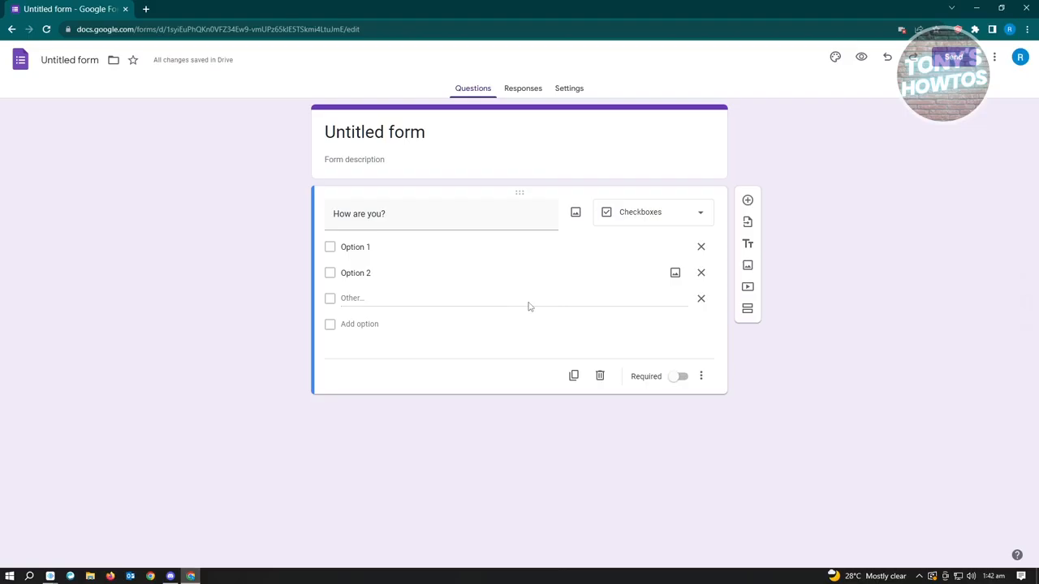
Change the "How are you?" question to the Dropdown type and select the text of its second option
click(693, 221)
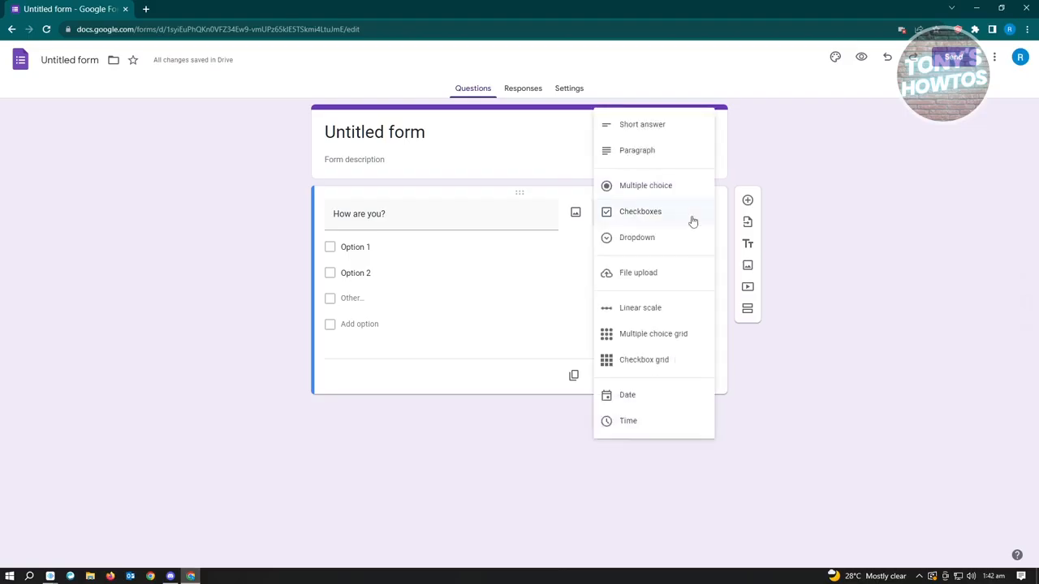
click(654, 238)
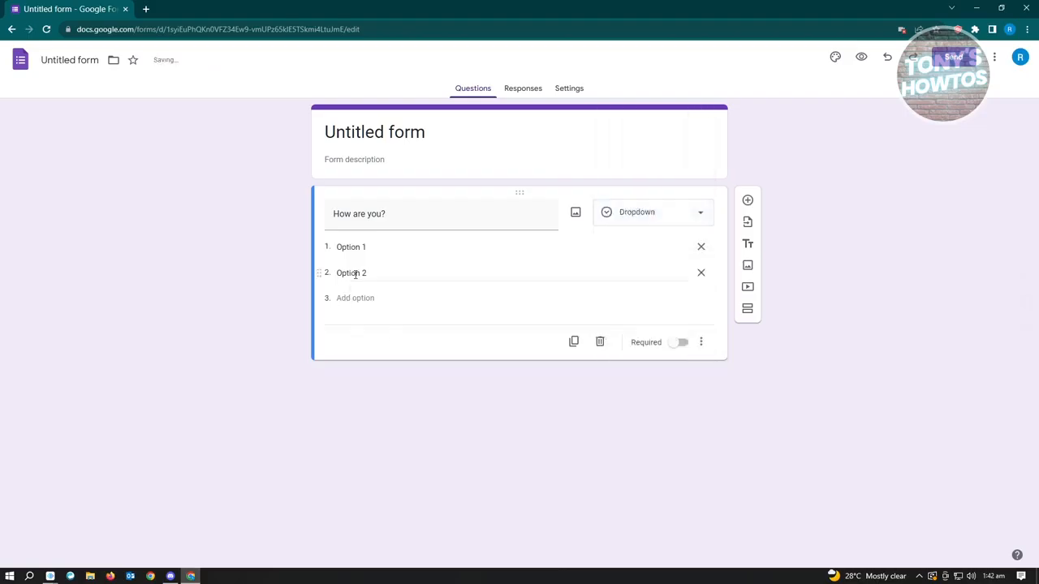
click(404, 275)
click(404, 302)
click(375, 275)
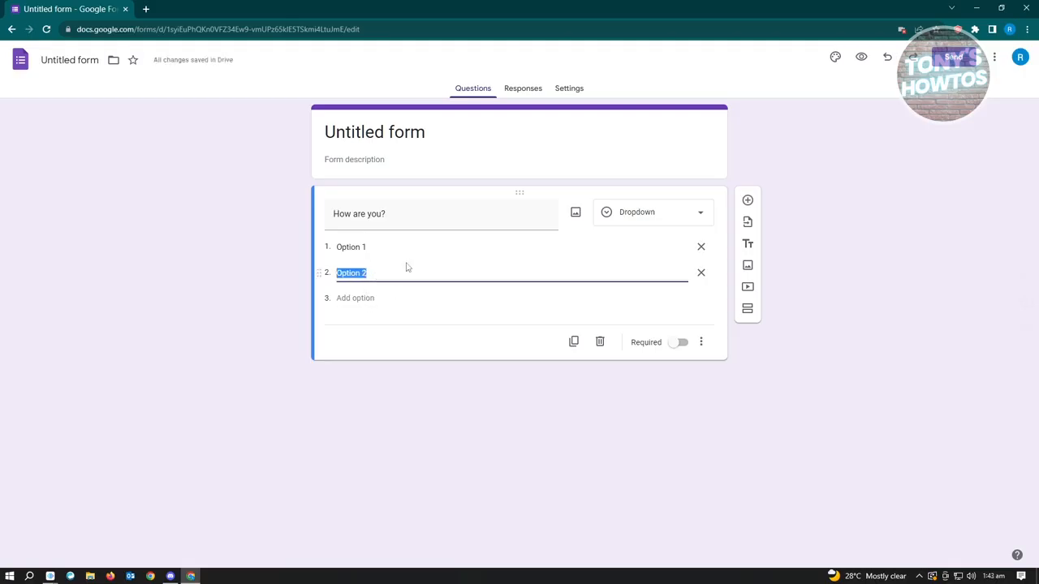
Change the "How are you?" question to the File upload type and allow respondents to upload files to Drive
click(662, 218)
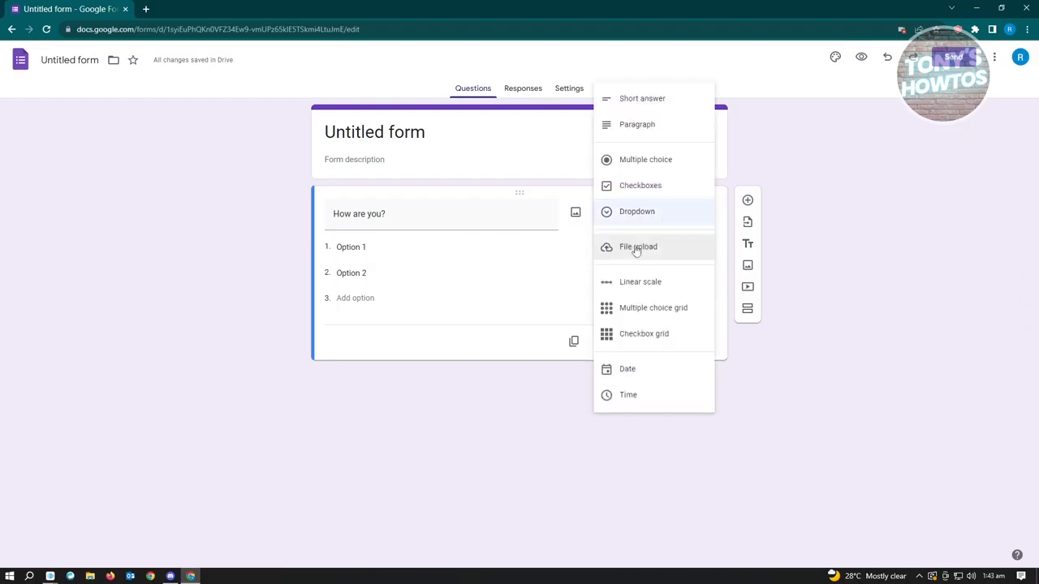
click(641, 246)
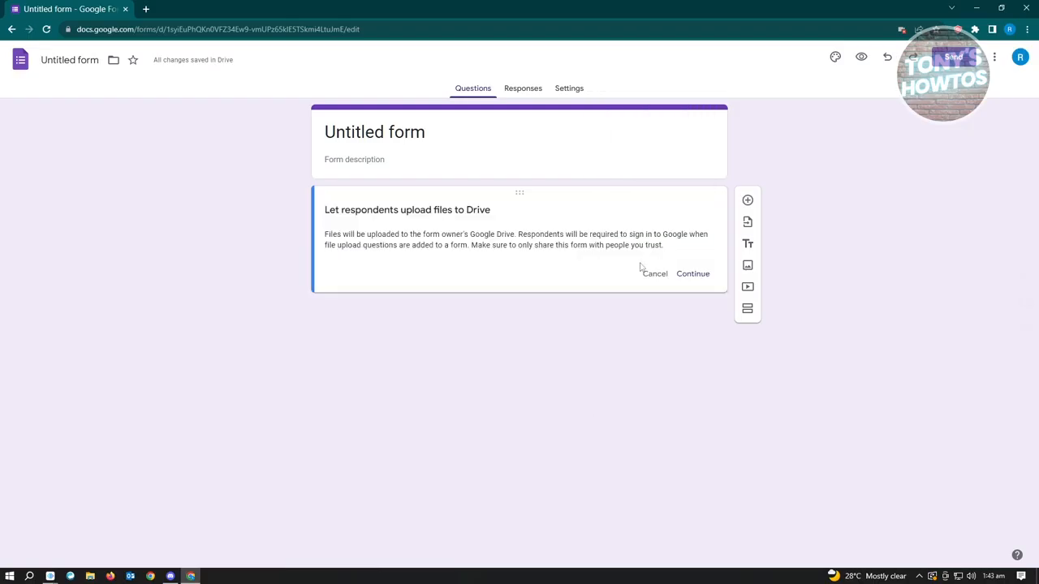
click(687, 276)
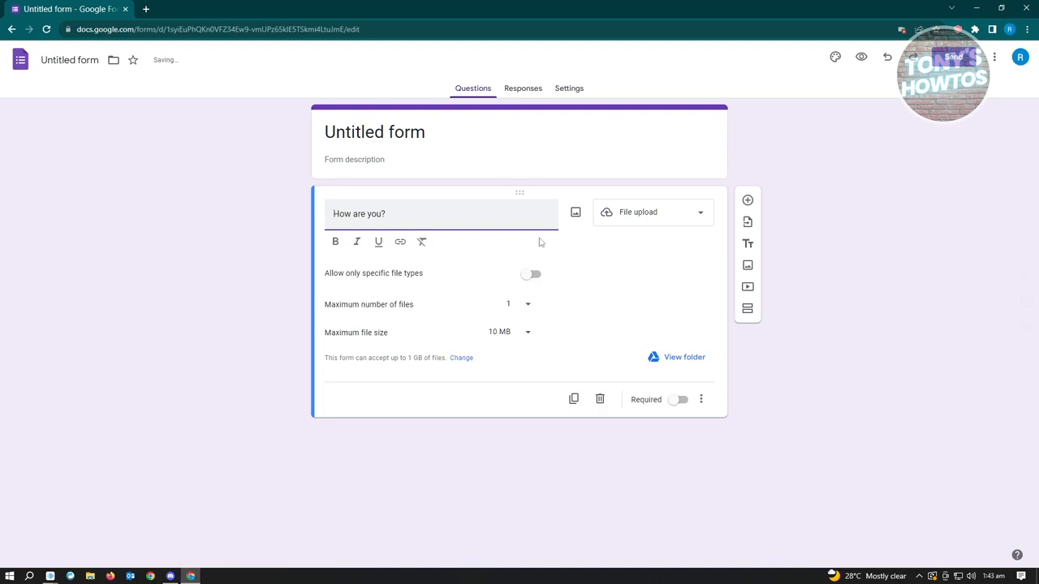
Review the File upload settings for specific file types, maximum number of files and maximum file size
drag(324, 274, 462, 274)
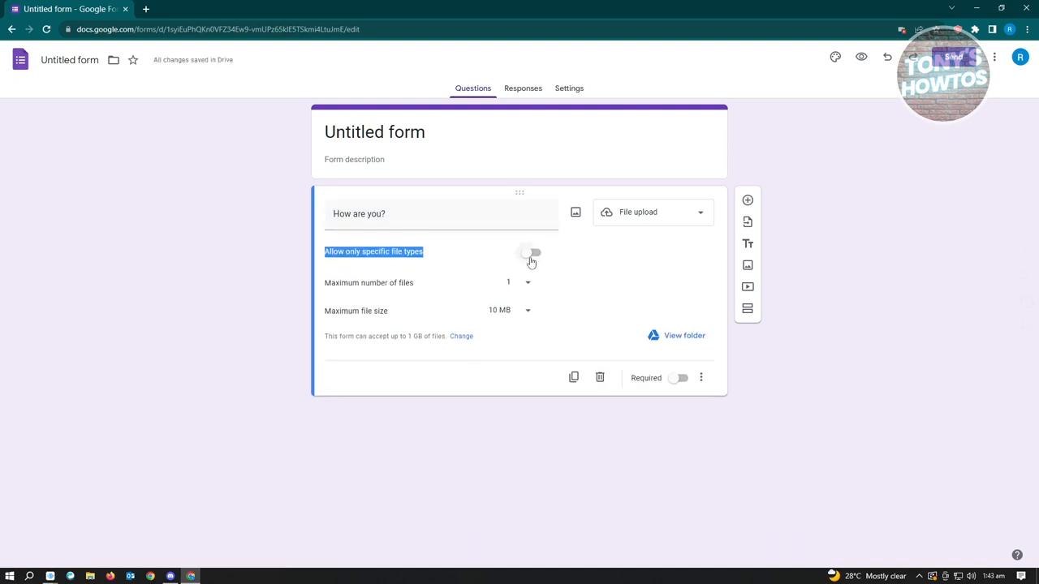
drag(363, 283, 459, 286)
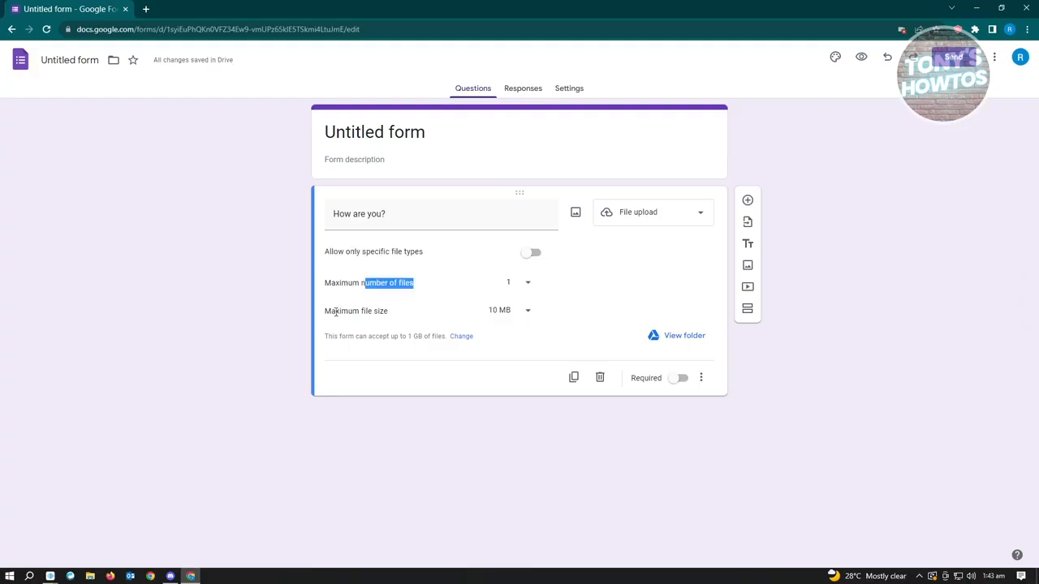
drag(335, 313, 447, 307)
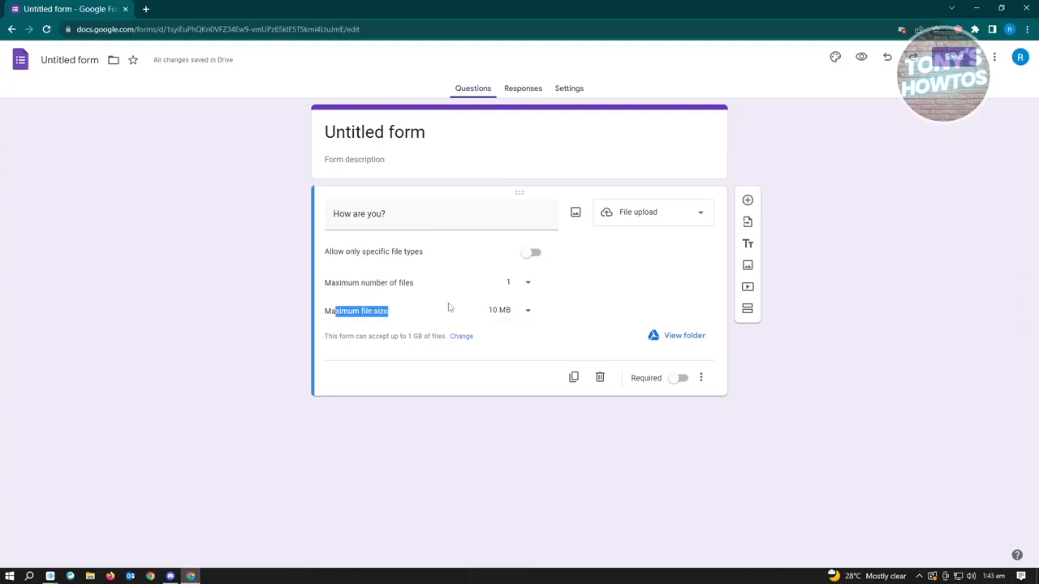
Change the "How are you?" question to the Linear scale type
click(669, 216)
click(627, 248)
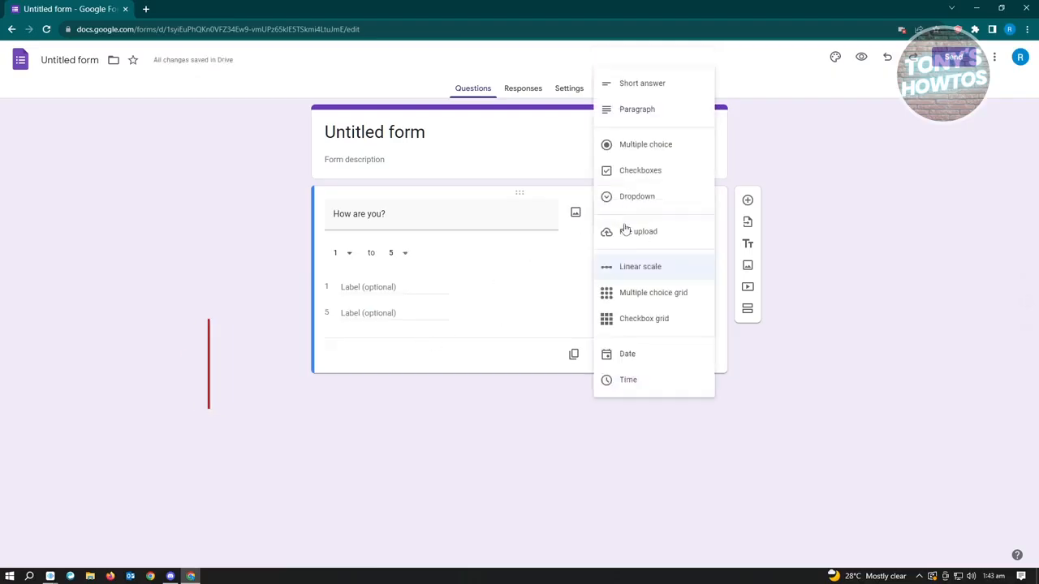
click(674, 215)
click(527, 286)
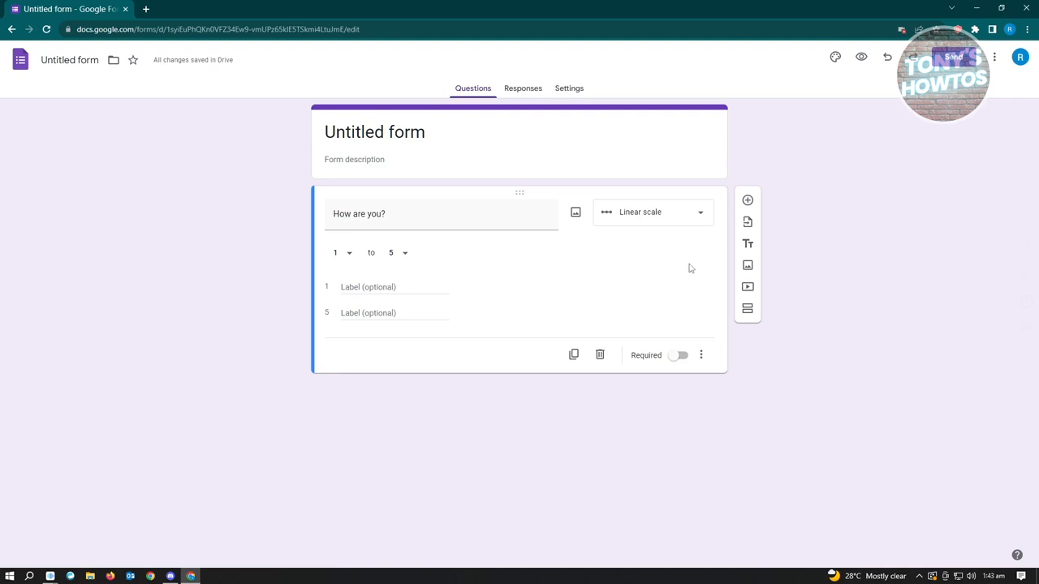
Add a new question below the "How are you?" question and make it the active one
click(748, 201)
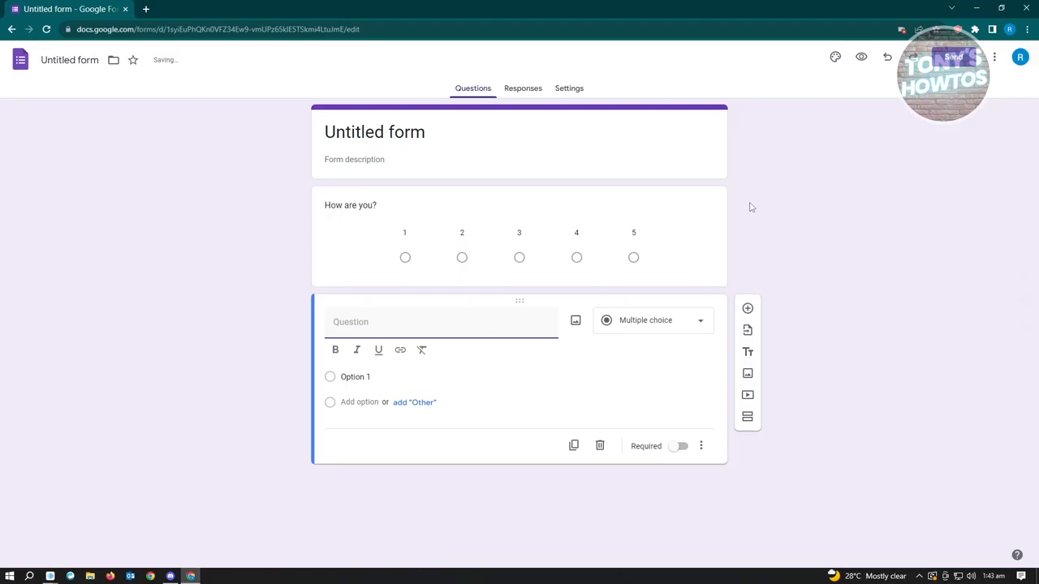
click(326, 205)
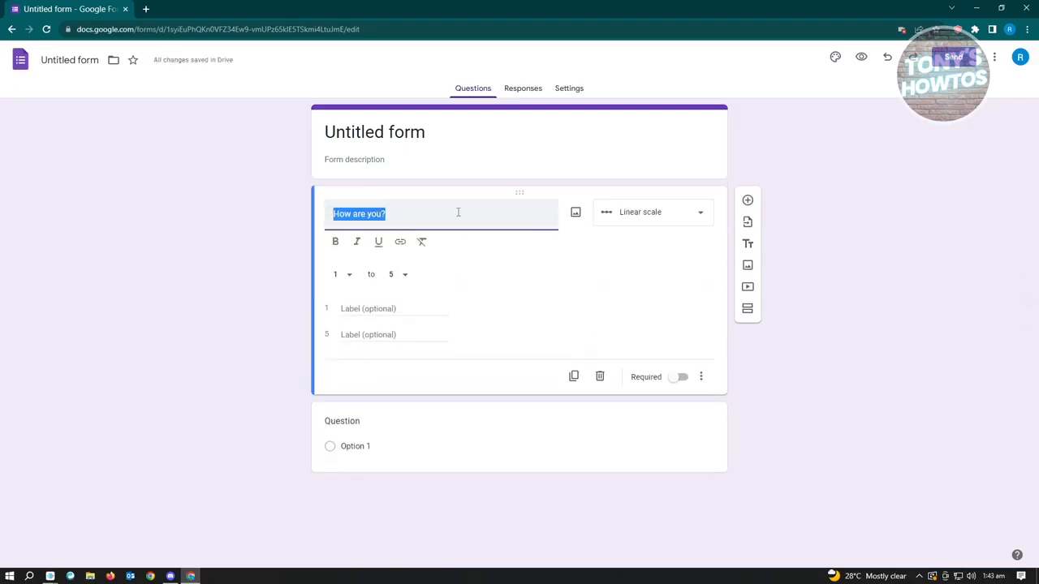
click(488, 445)
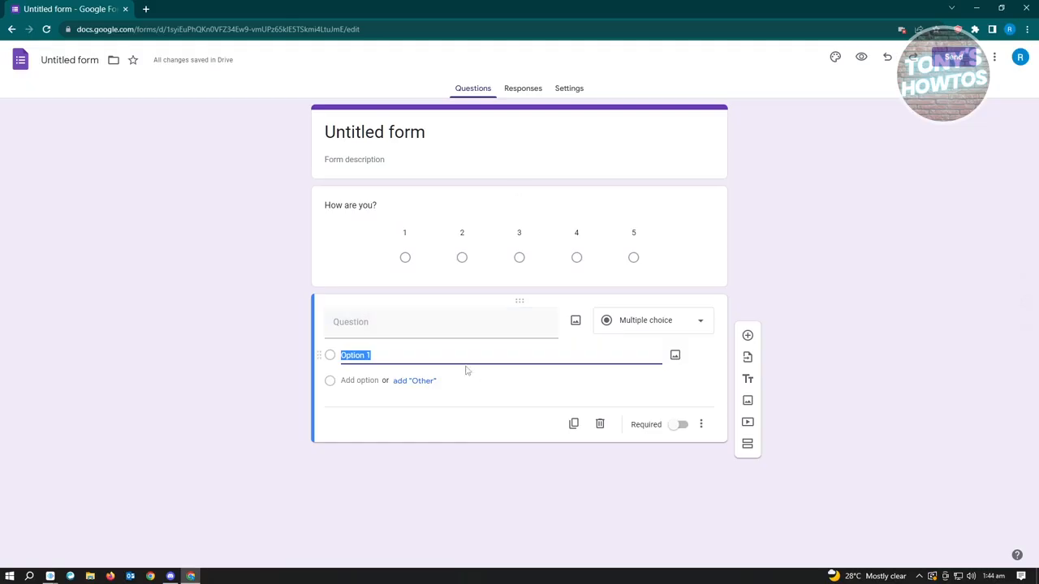
click(582, 264)
click(524, 441)
Change the new untitled question to the Multiple choice grid type
click(682, 329)
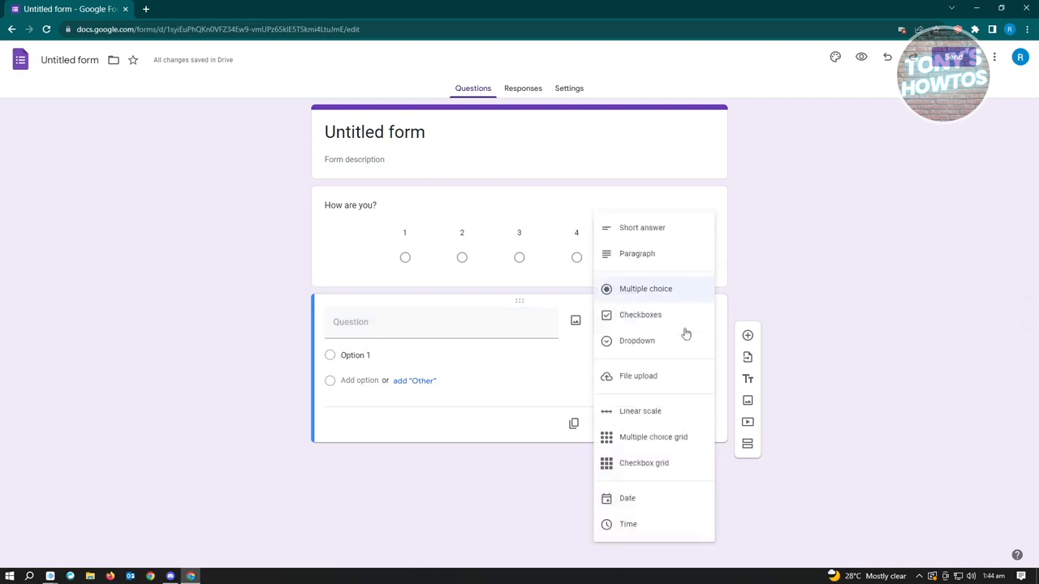
click(647, 450)
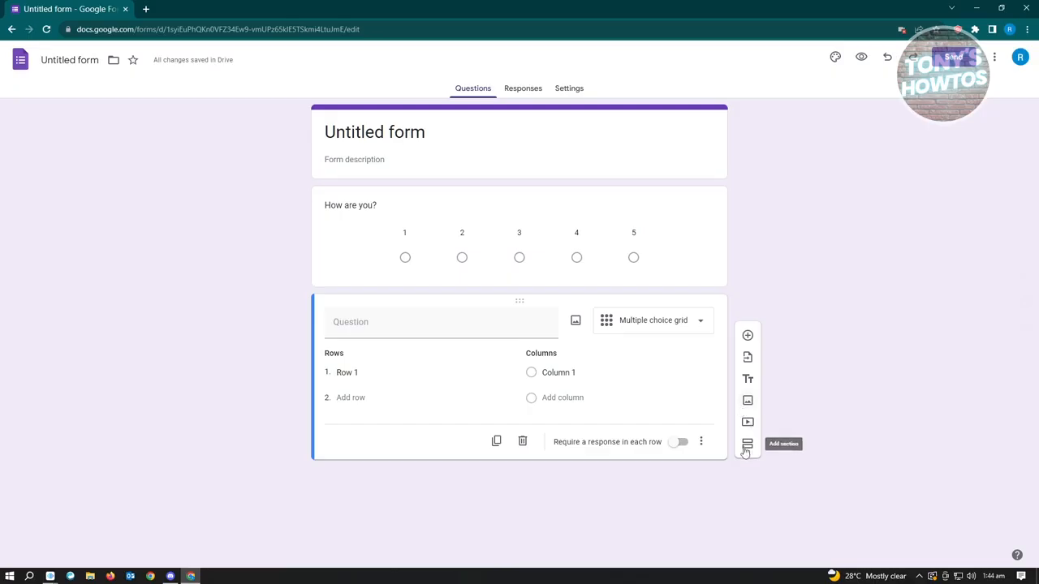
click(679, 375)
click(456, 416)
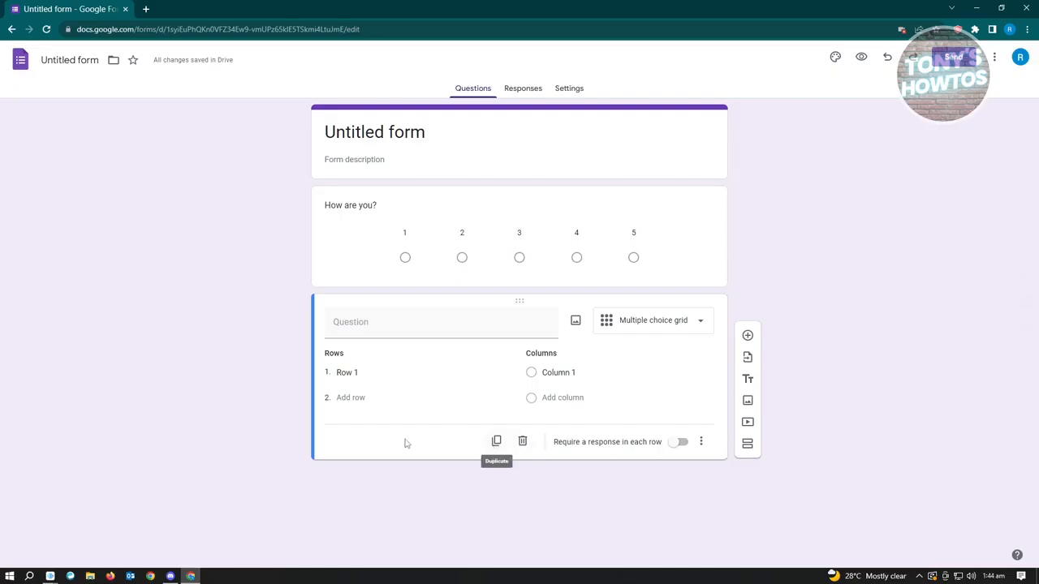
Duplicate the multiple choice grid question and delete the copy
click(497, 442)
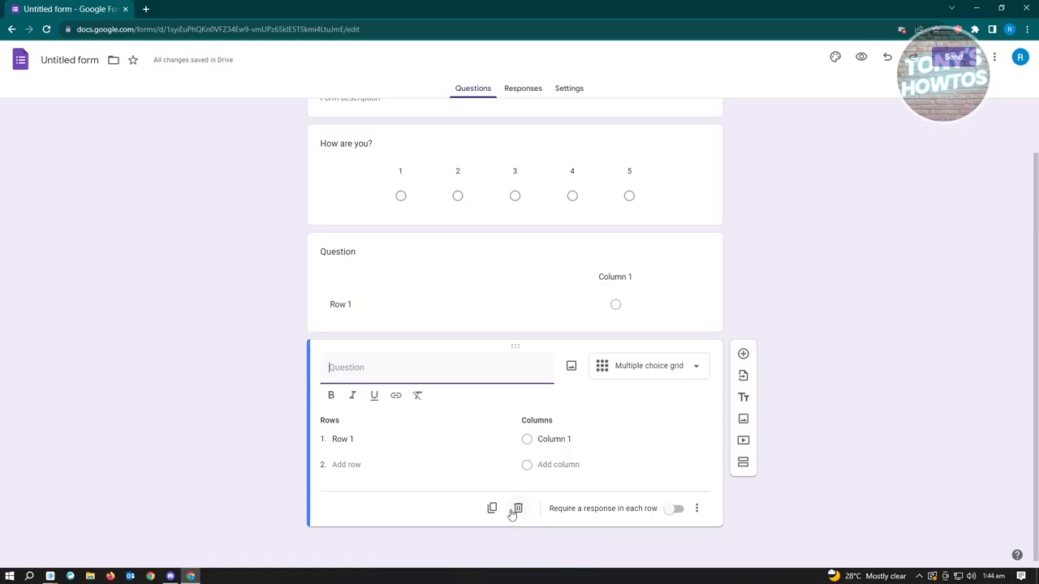
click(518, 509)
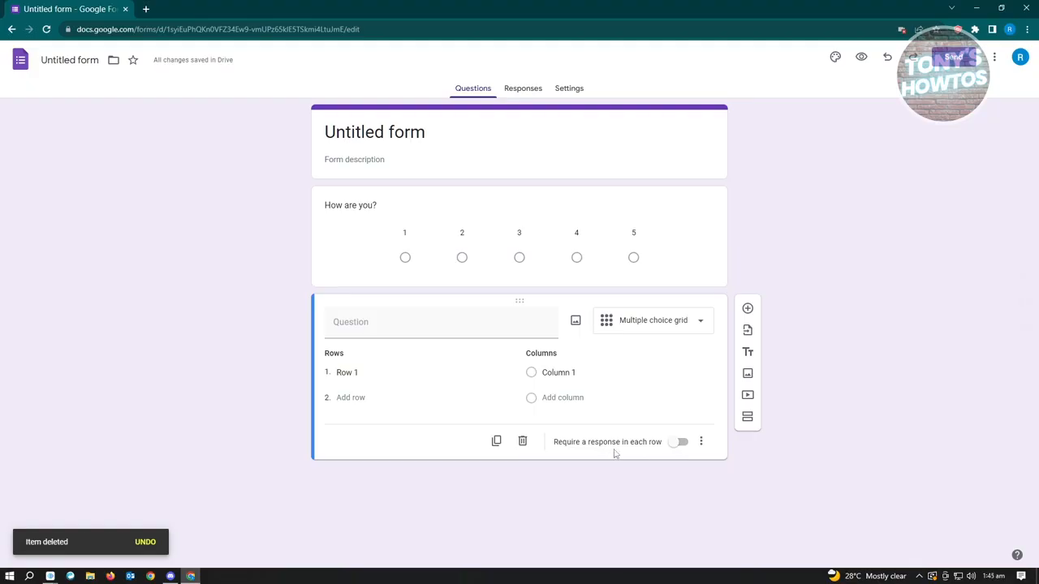
Require a response in each row of the multiple choice grid question and view its additional options
click(677, 443)
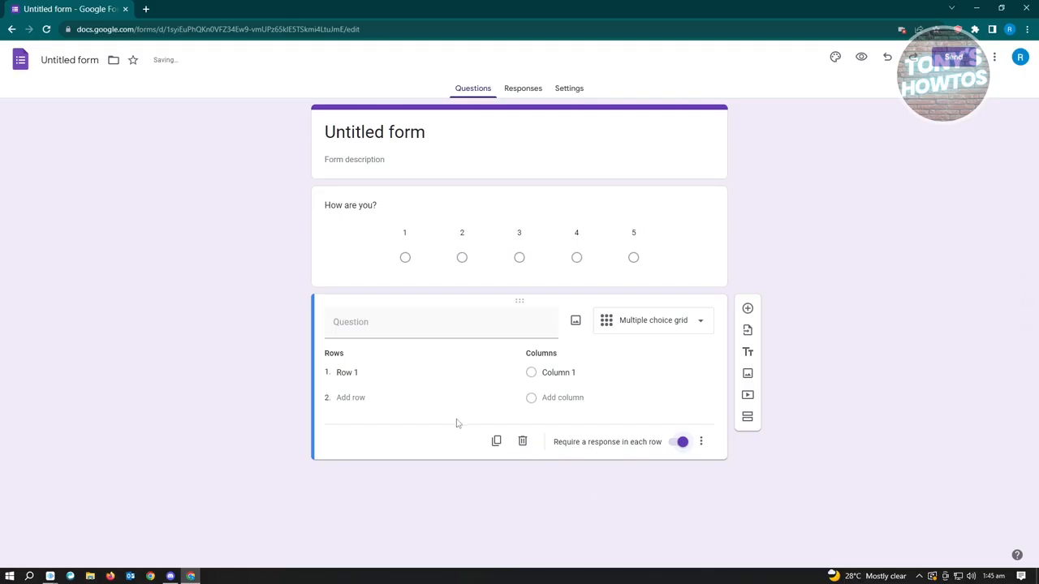
click(705, 272)
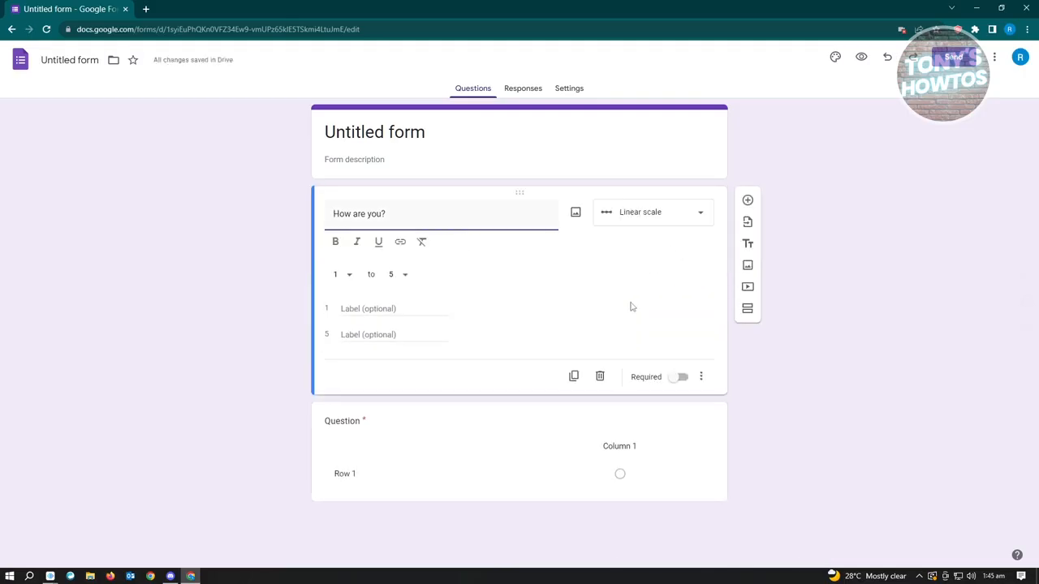
click(467, 421)
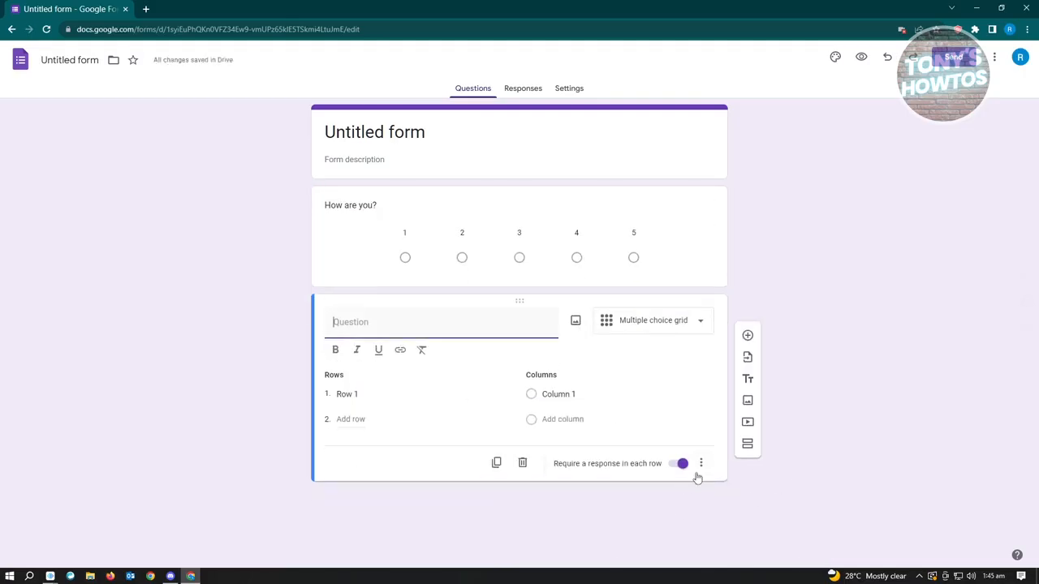
click(702, 444)
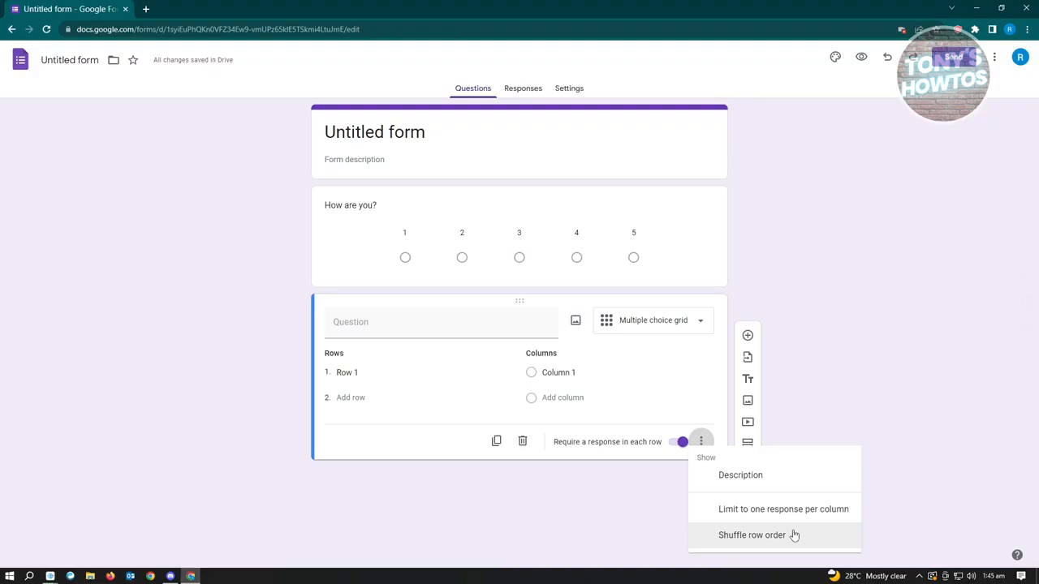
click(413, 449)
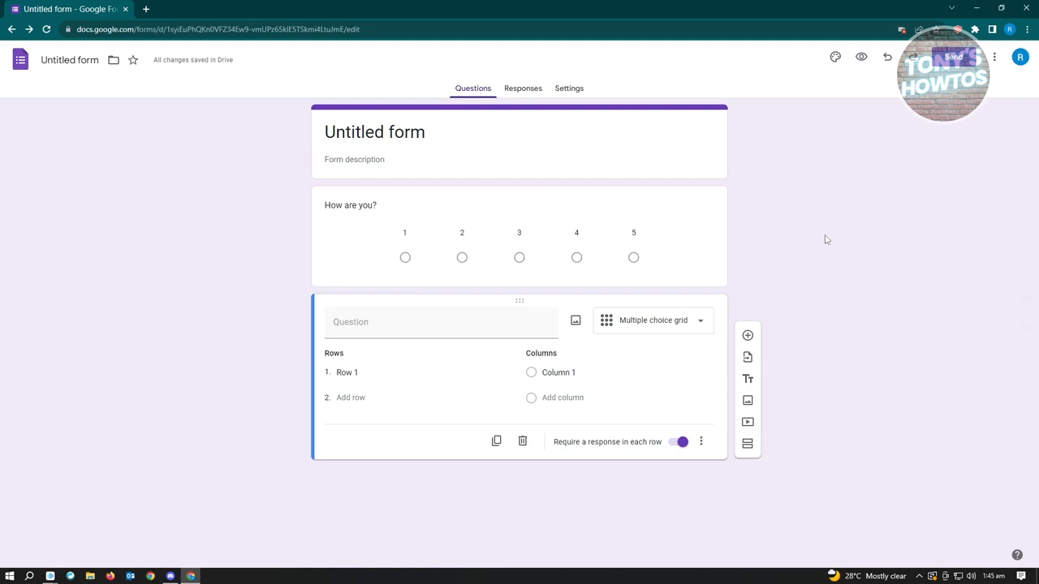
Review the form's Responses page and its Settings page, including the Defaults section
click(518, 92)
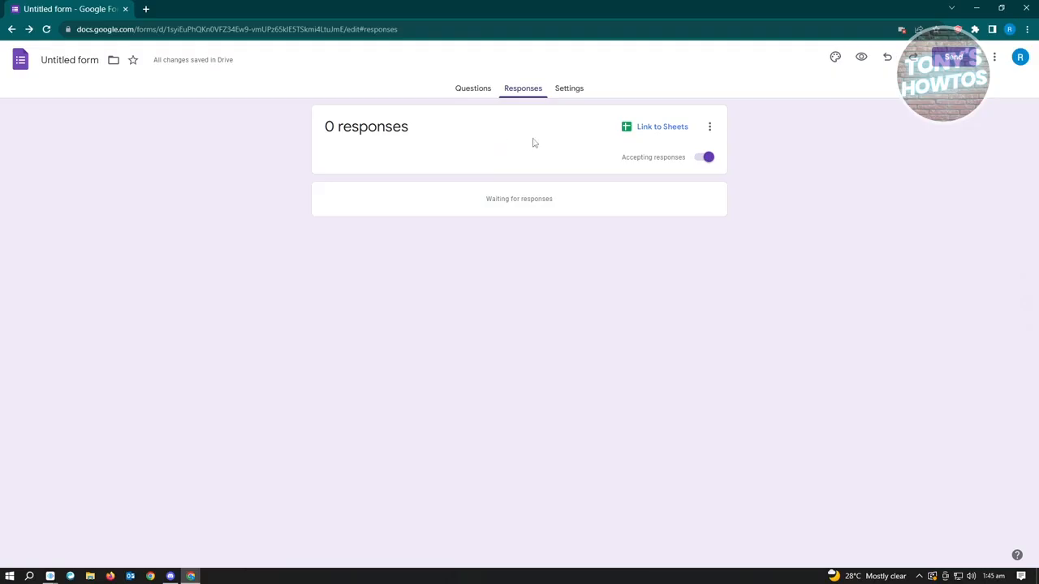
click(575, 95)
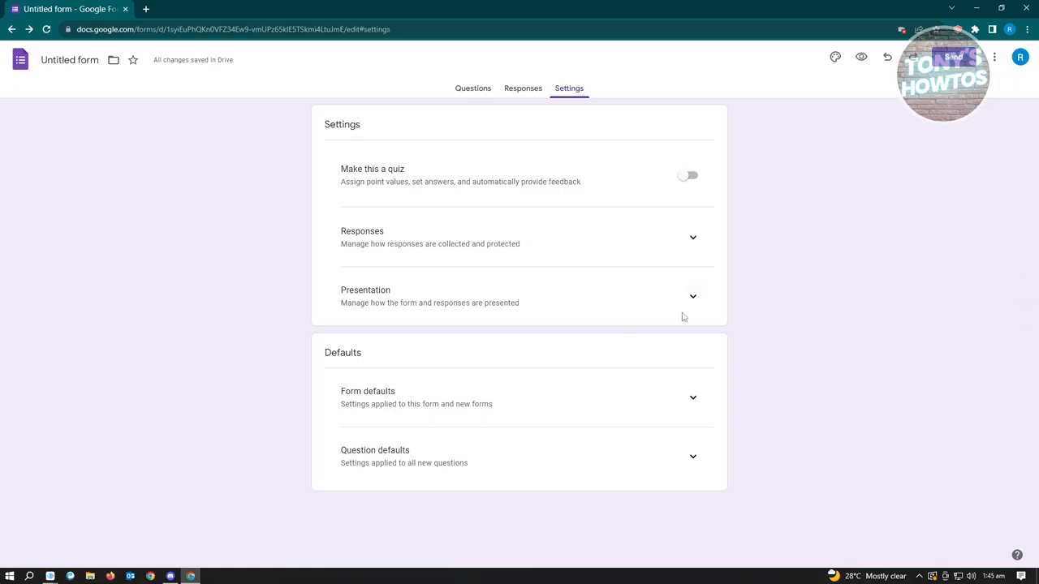
drag(329, 355, 501, 358)
click(333, 396)
Open the Send form dialog and examine the email recipient, subject and message fields and the option to include the form in the email
click(937, 66)
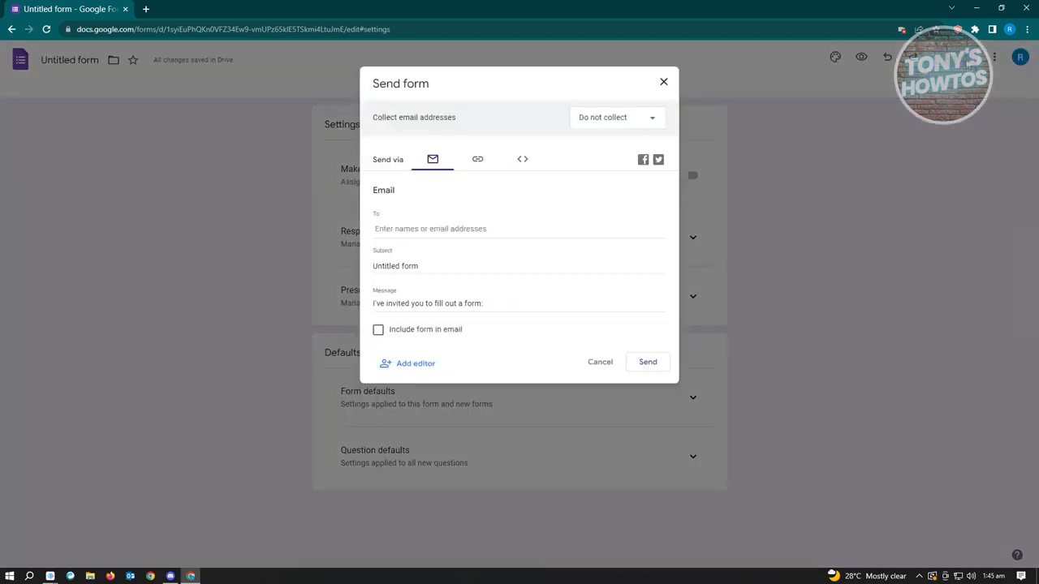
click(487, 229)
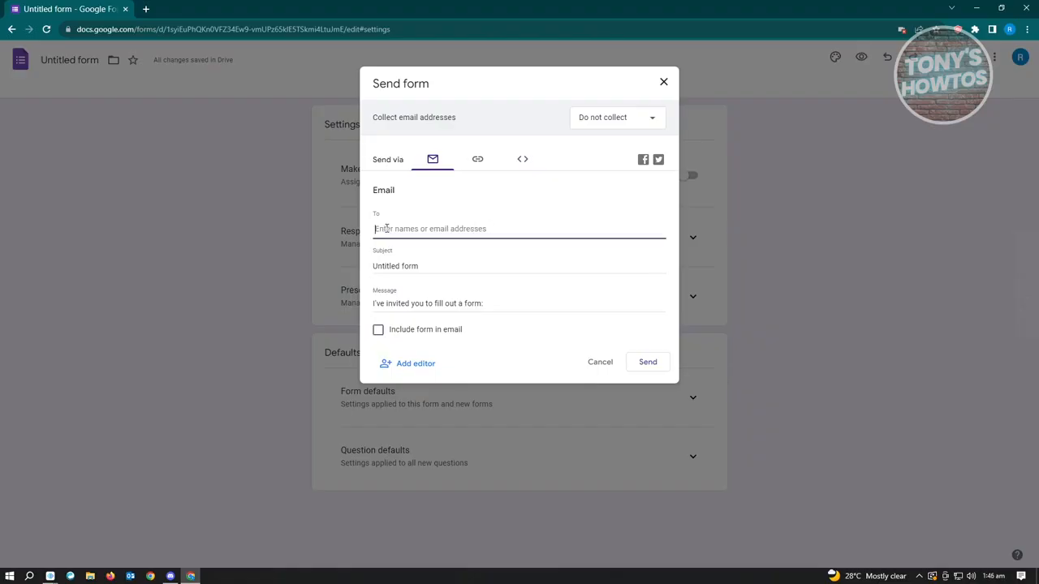
key(Tab)
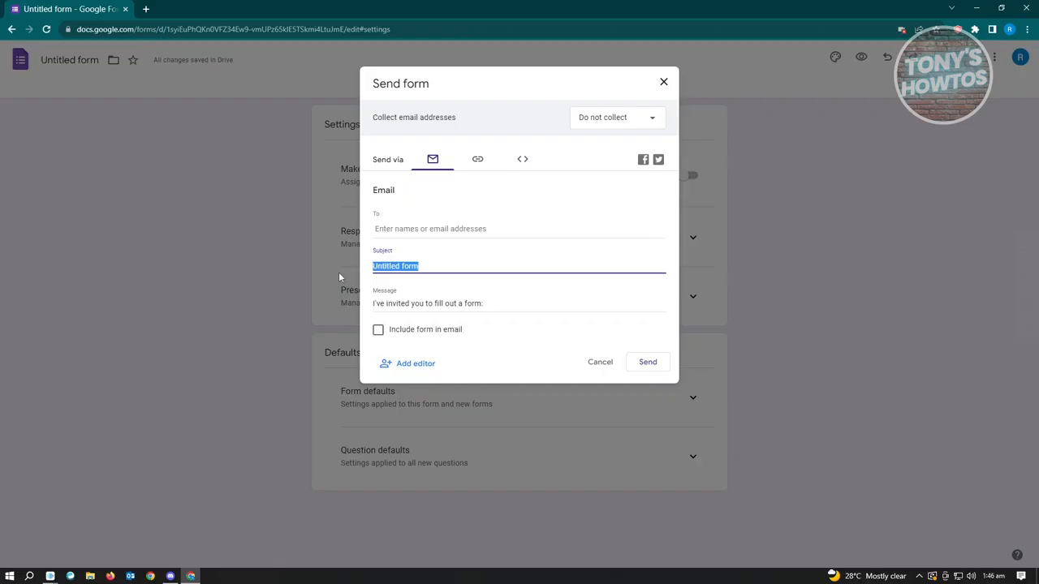
drag(520, 306, 353, 311)
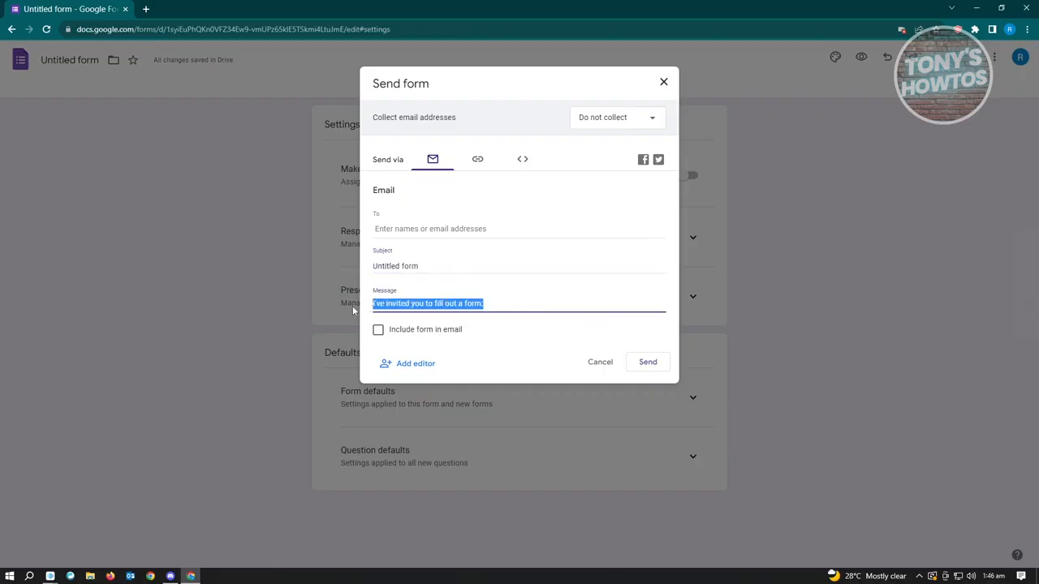
click(512, 302)
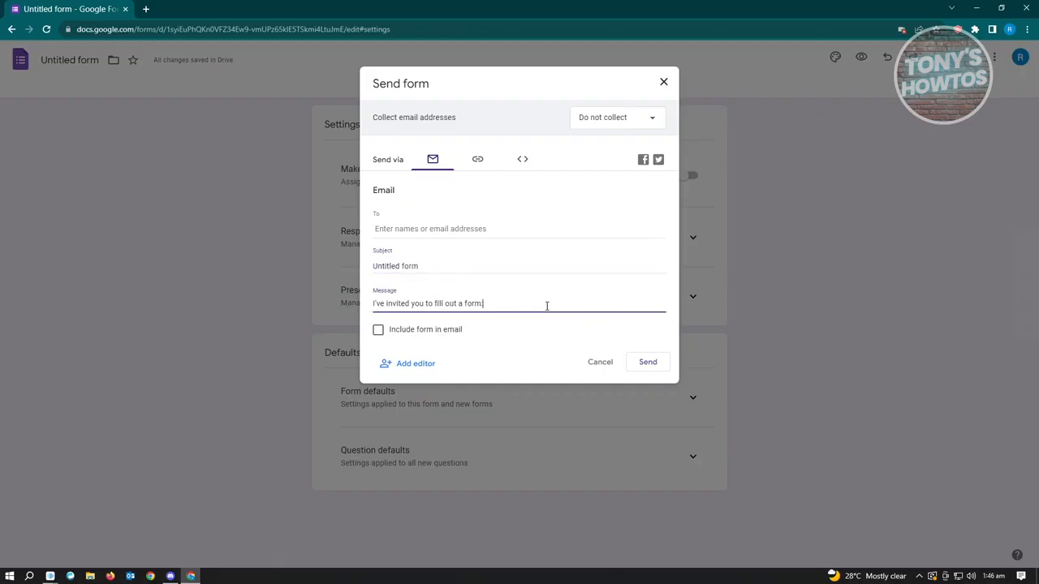
click(524, 329)
click(379, 330)
click(378, 331)
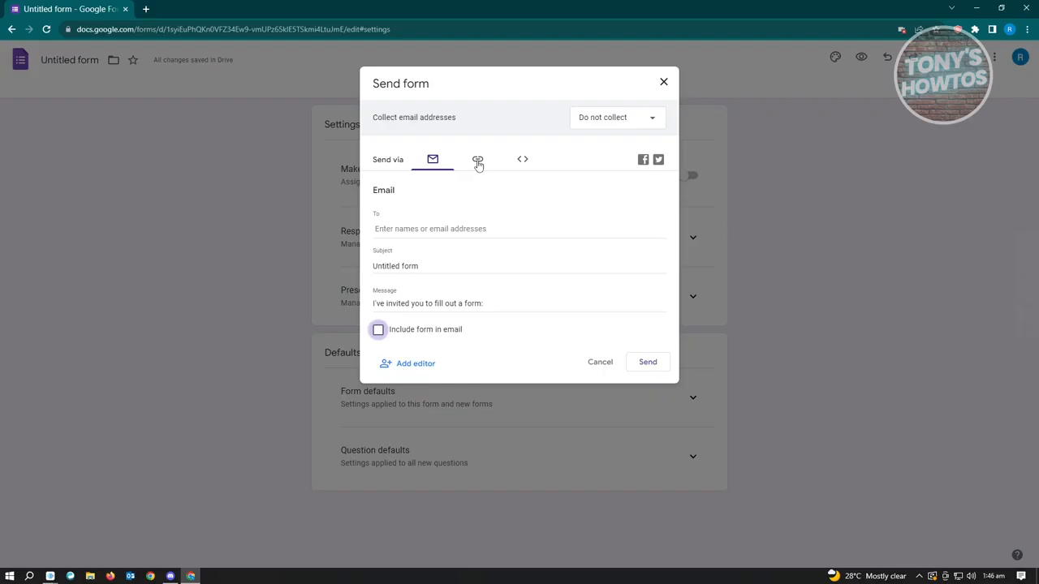
Examine the form's shareable link, switching the Shorten URL option on and back off
click(478, 163)
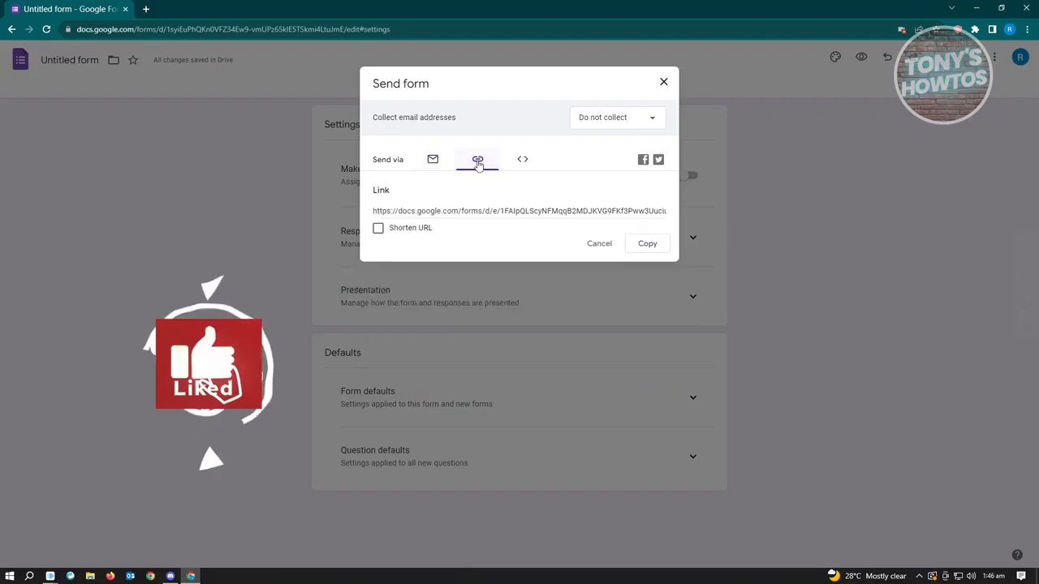
click(455, 210)
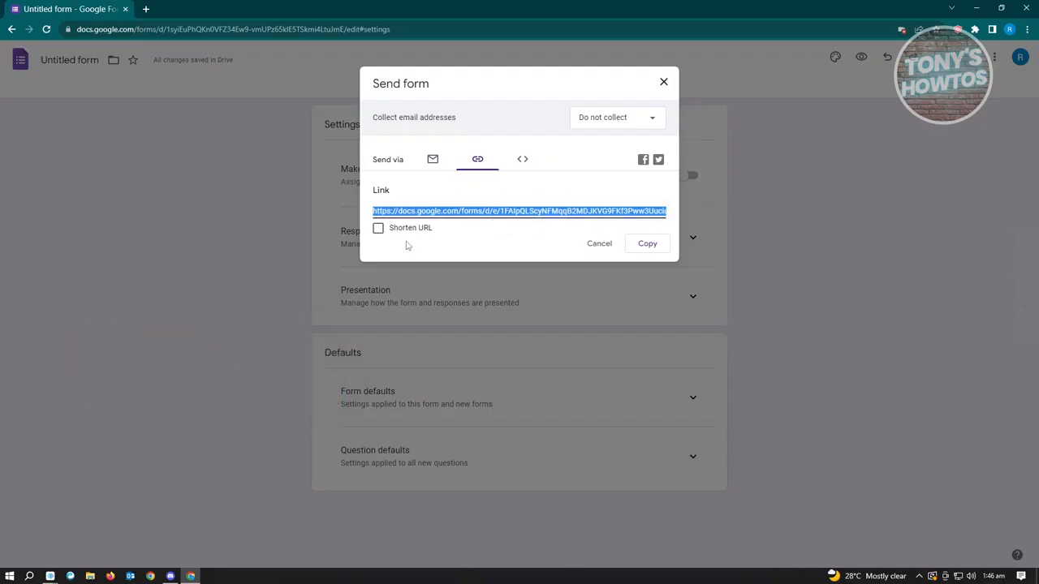
click(378, 229)
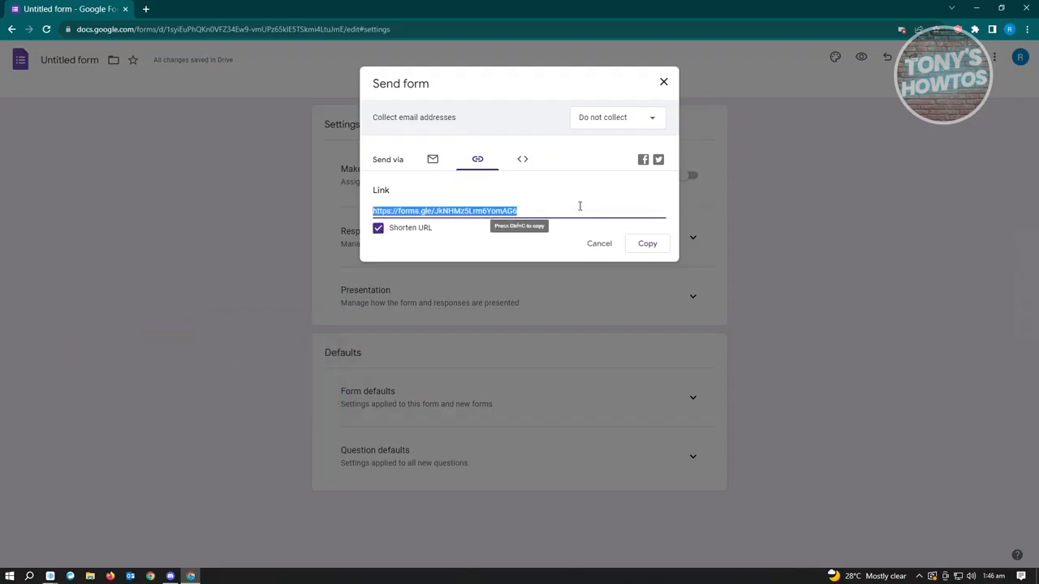
click(508, 240)
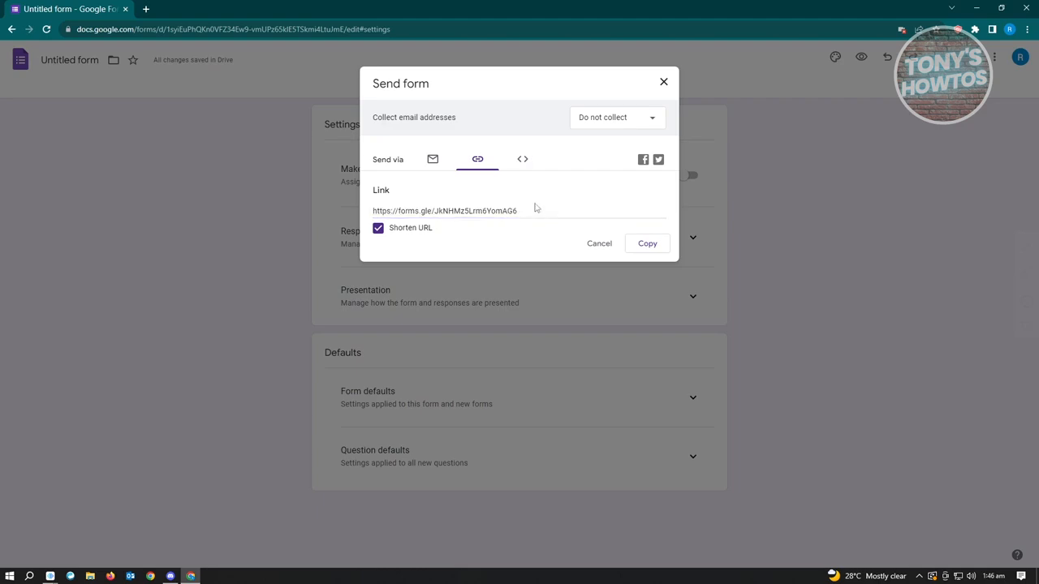
click(536, 210)
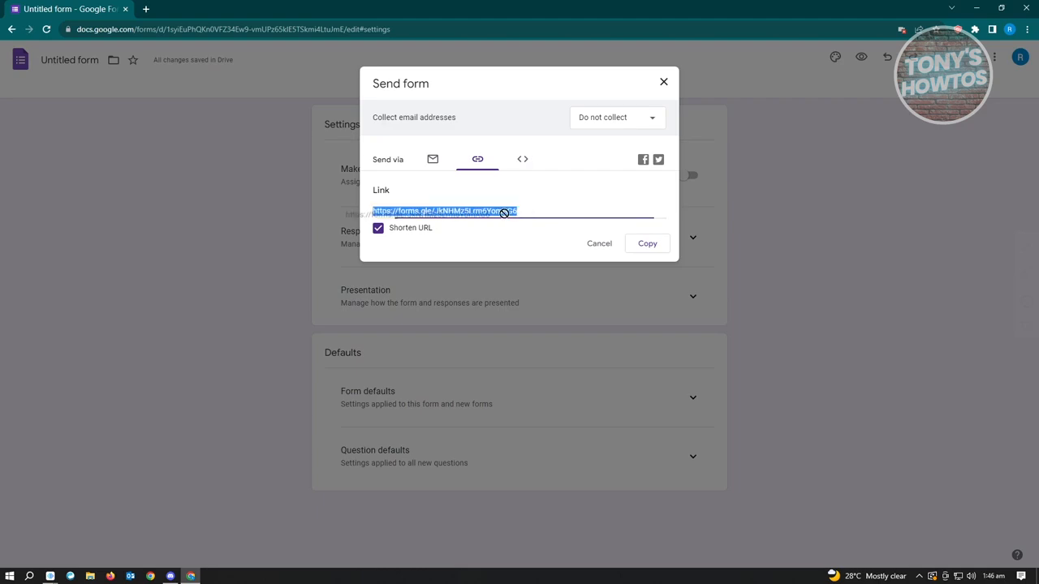
click(379, 231)
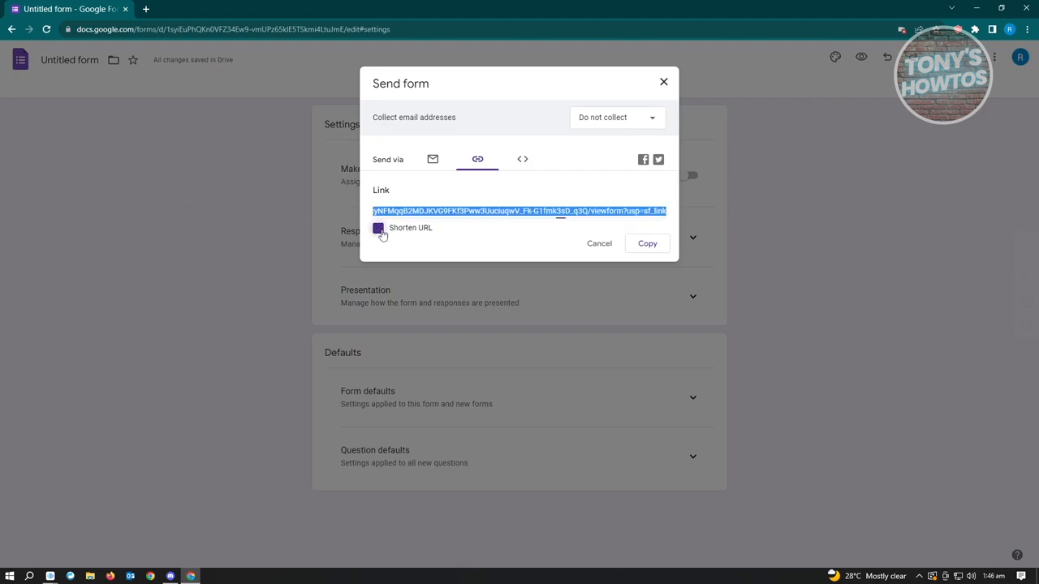
View the form's Embed HTML code and size options, and close the Send form dialog without sending
click(523, 161)
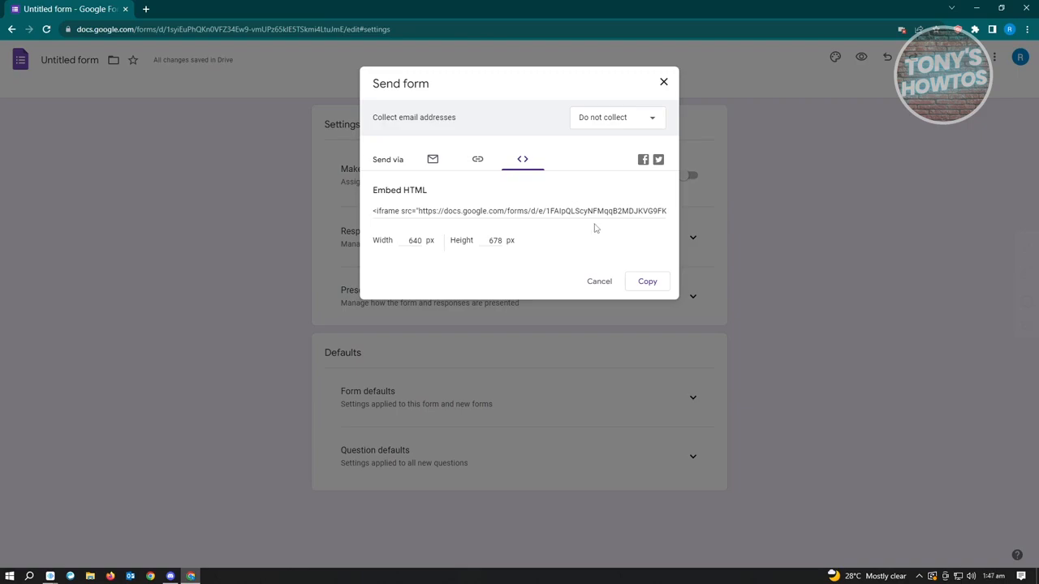
click(663, 86)
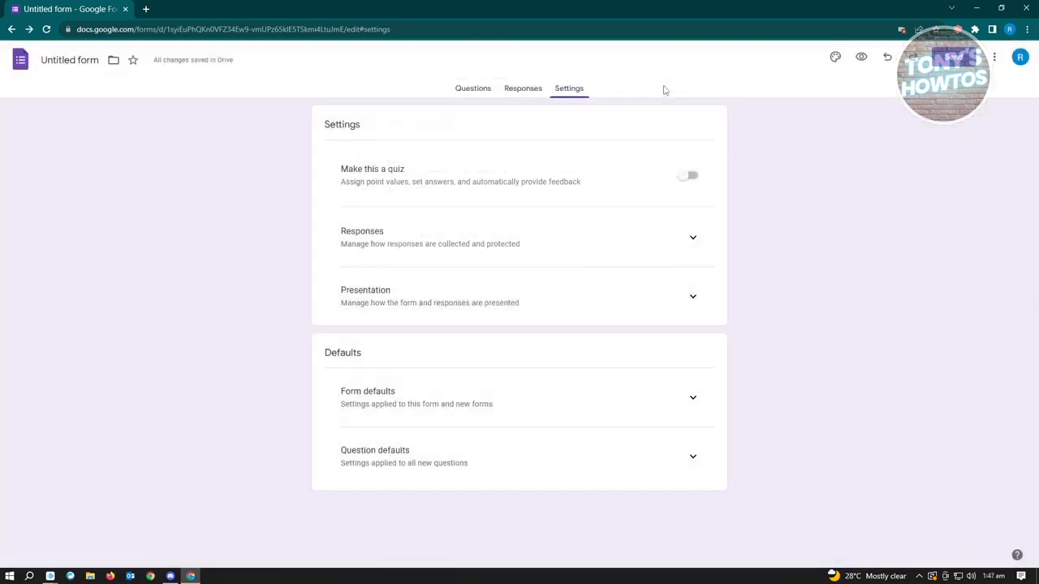